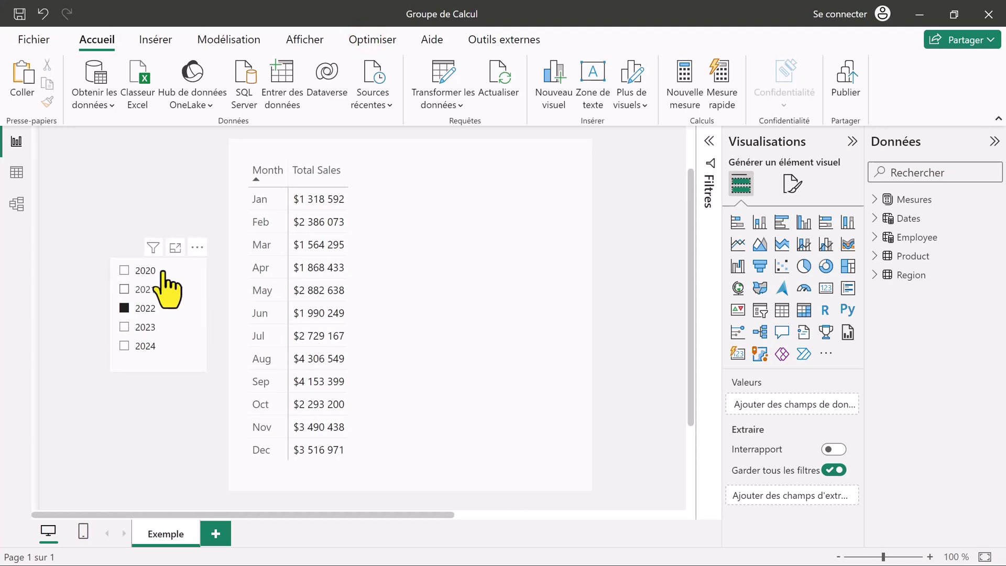
Step: Check the installed Power BI Desktop version in the product information
click(35, 42)
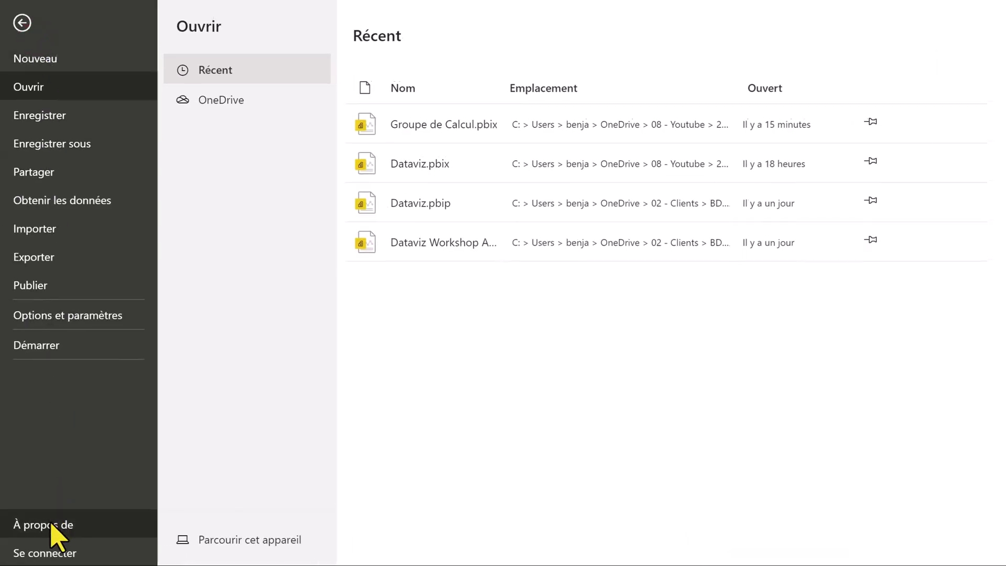
click(52, 524)
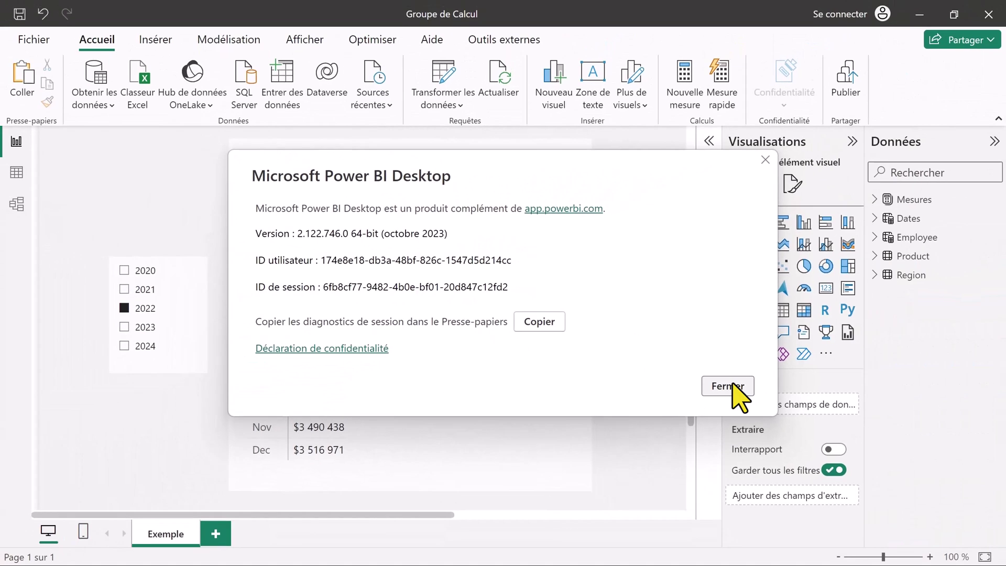
click(967, 471)
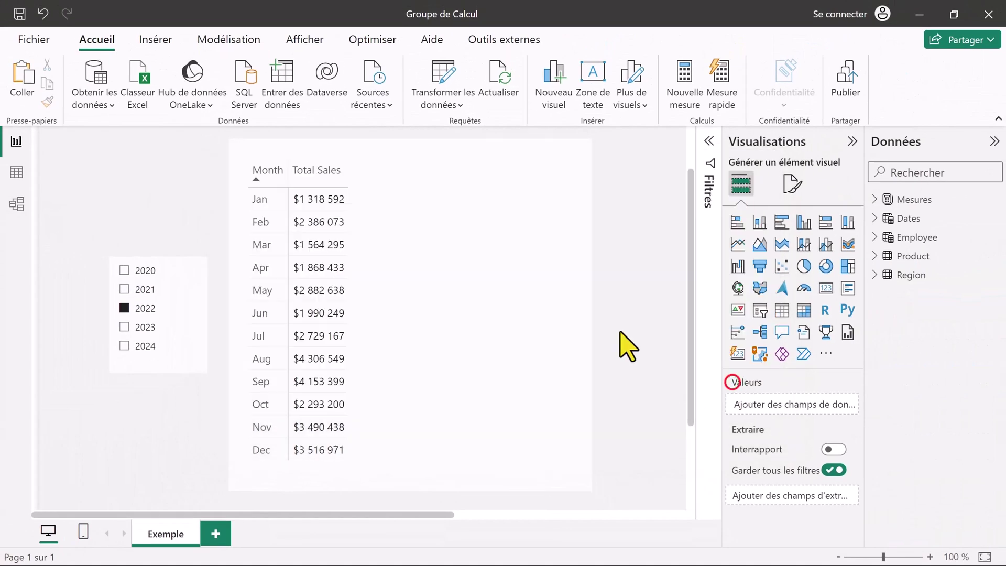
Step: Display the preview features section of the global options
click(39, 40)
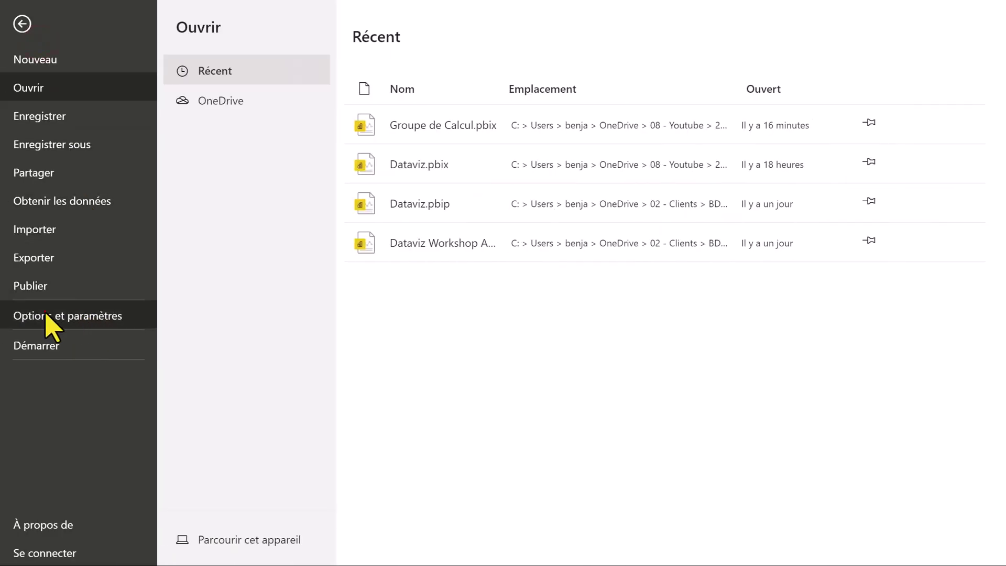
click(45, 313)
click(255, 112)
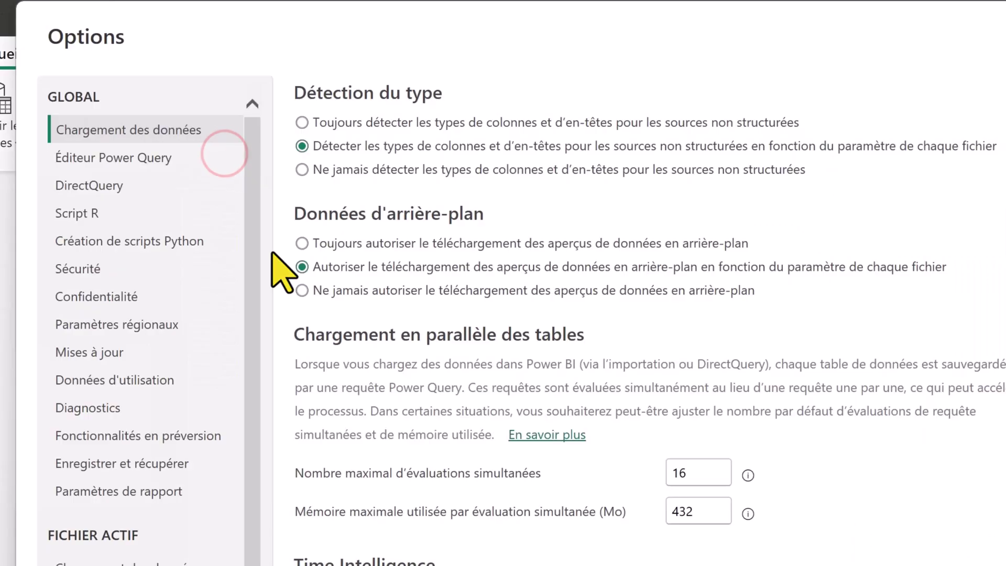
click(105, 436)
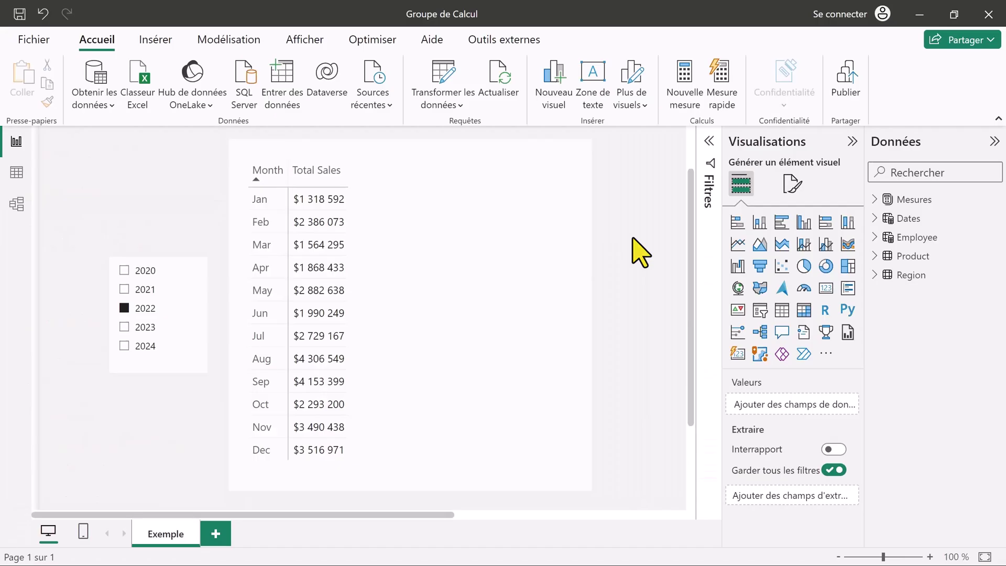
Step: Create a calculation group in the model view and open the formula of its default calculation item
click(557, 373)
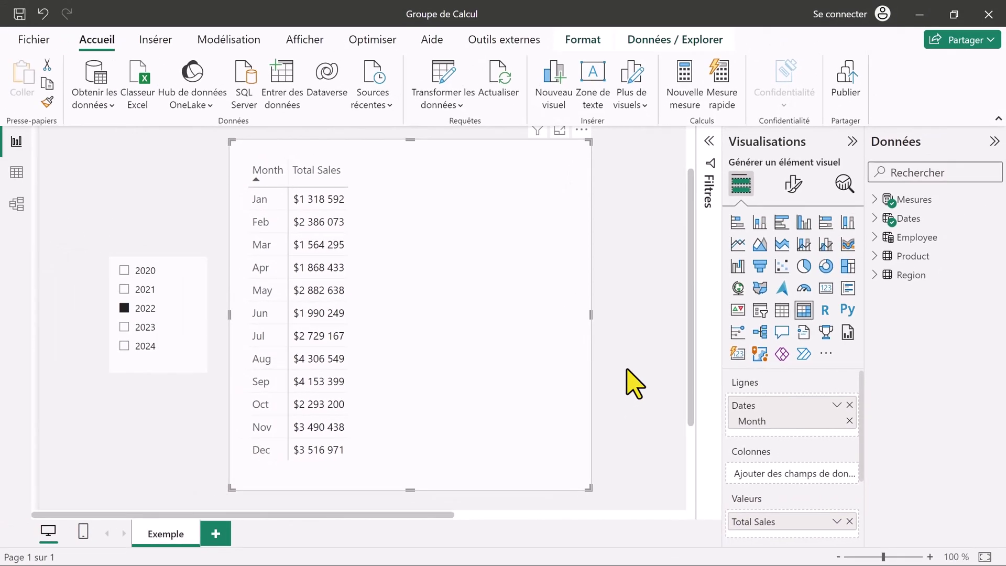
click(17, 207)
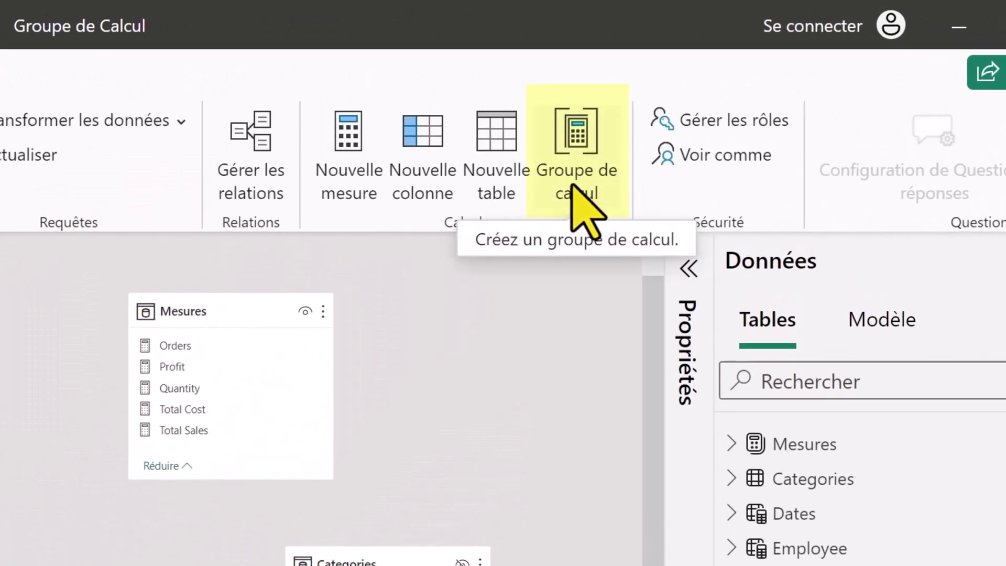
click(570, 182)
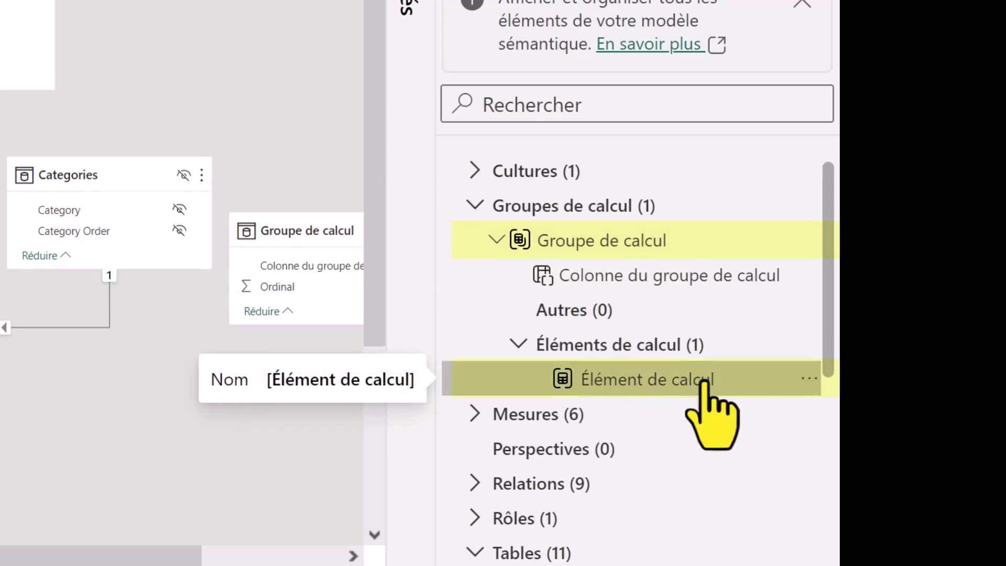
click(590, 385)
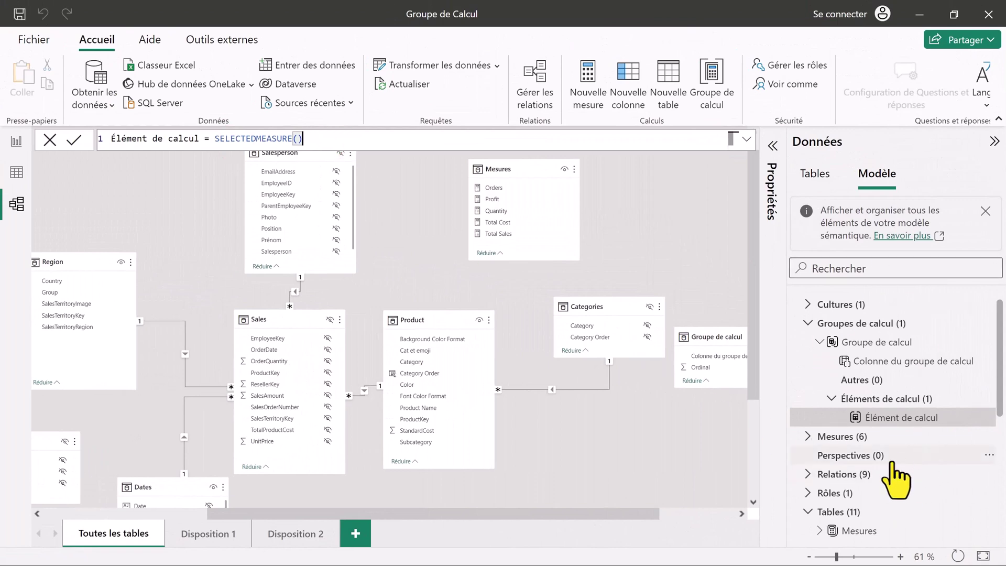
Step: Add the calculation group's column to the columns of the monthly Total Sales matrix in the report view
click(17, 142)
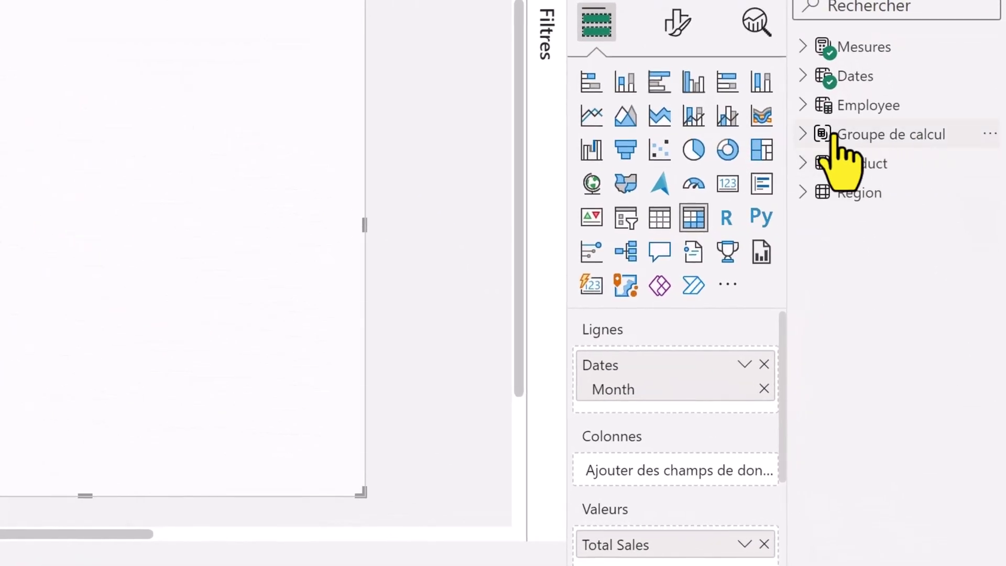
click(803, 135)
drag(785, 179, 739, 179)
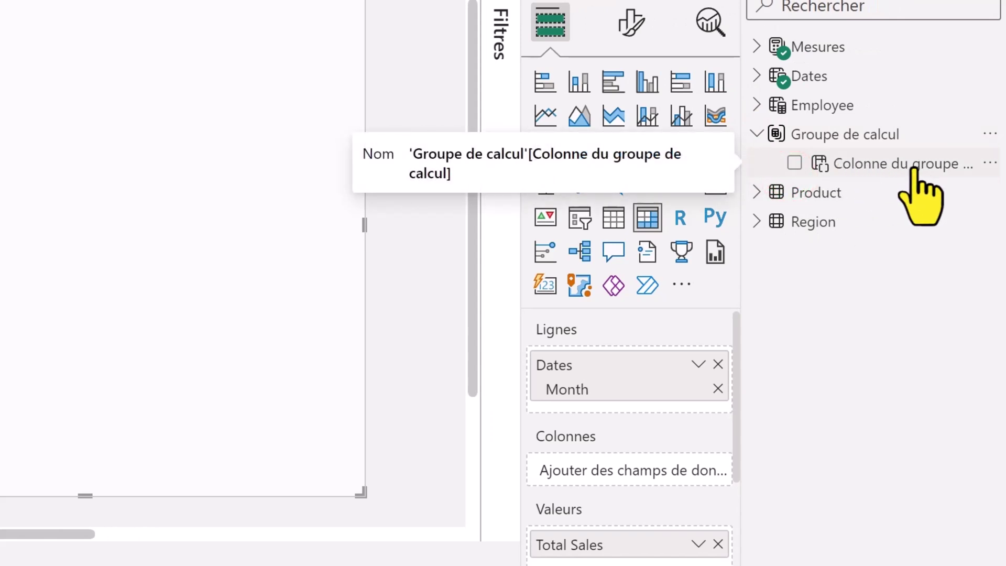
drag(914, 169, 635, 472)
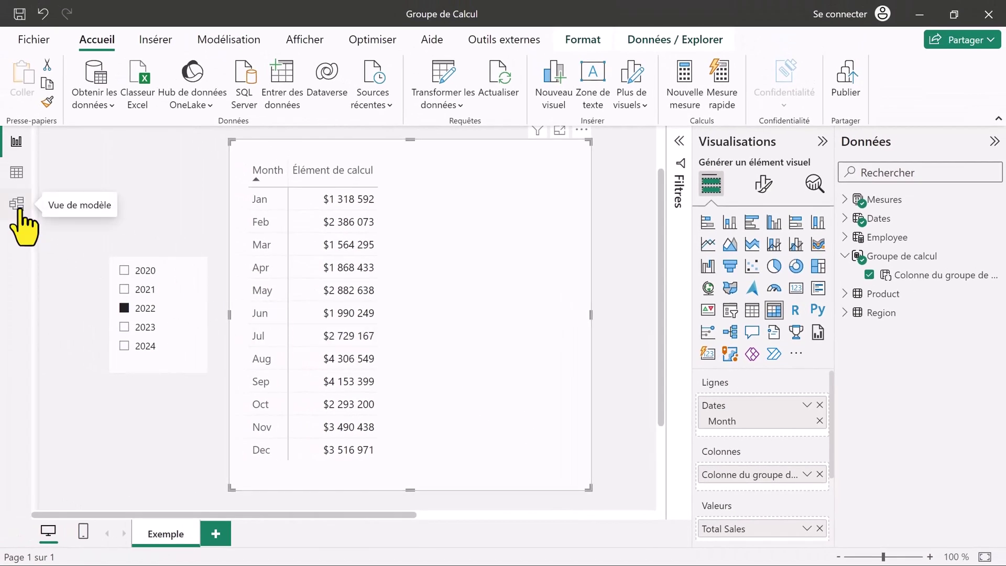
Step: Examine the expression of the default calculation item in the model view
click(17, 204)
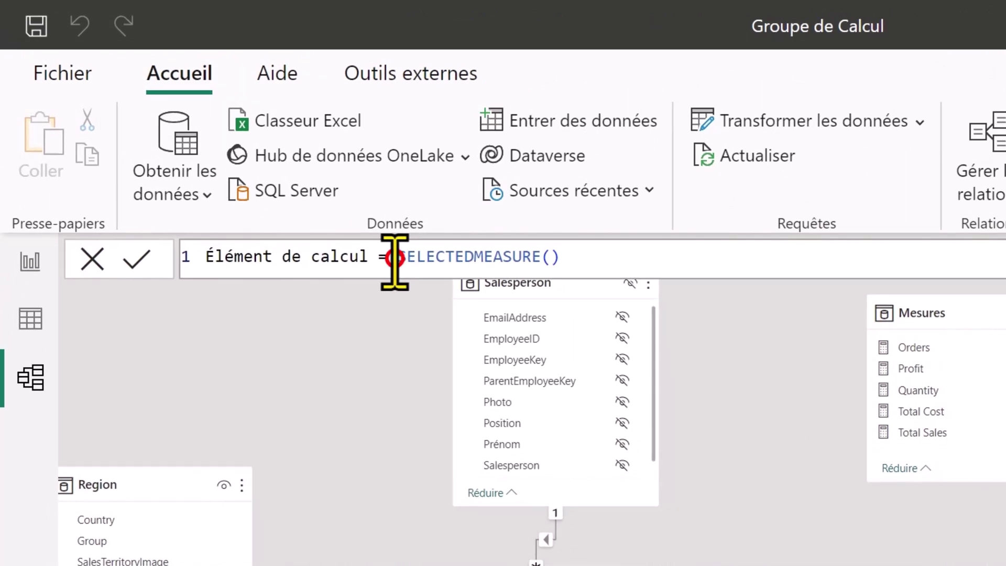
drag(394, 258, 606, 262)
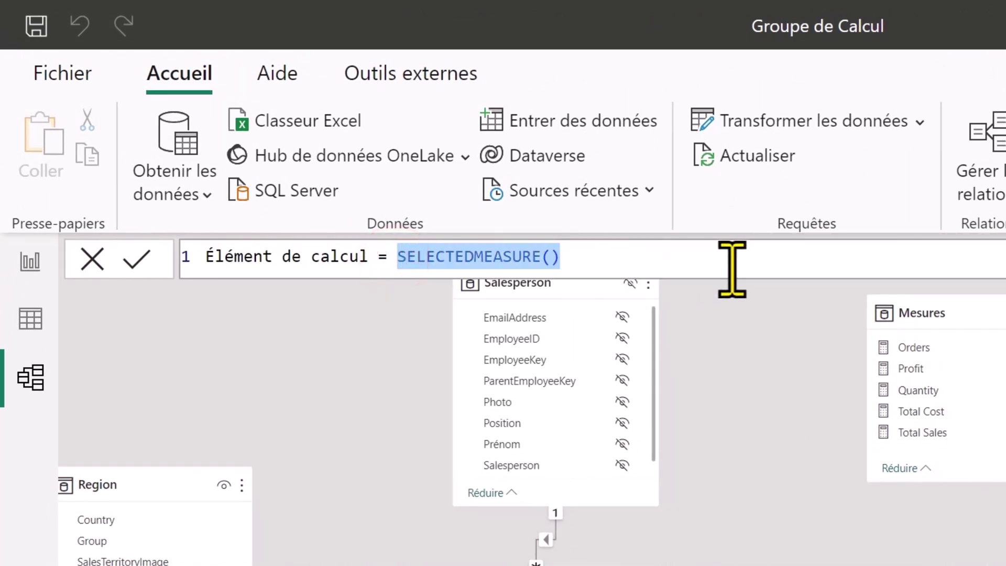
scroll(741, 265, up, 3)
click(920, 268)
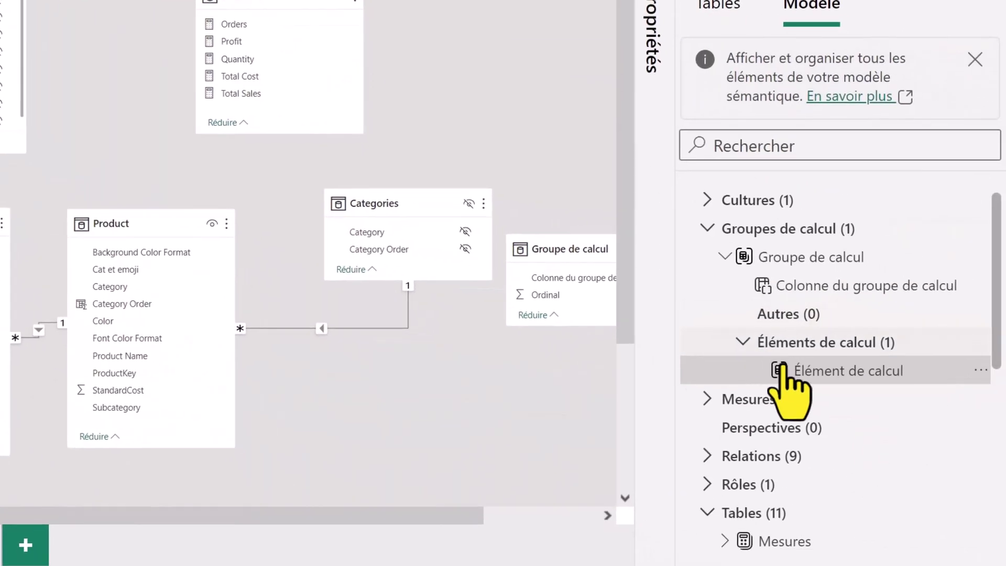
Step: Add a new calculation item to the calculation group and name it Last Year
click(859, 366)
right_click(857, 350)
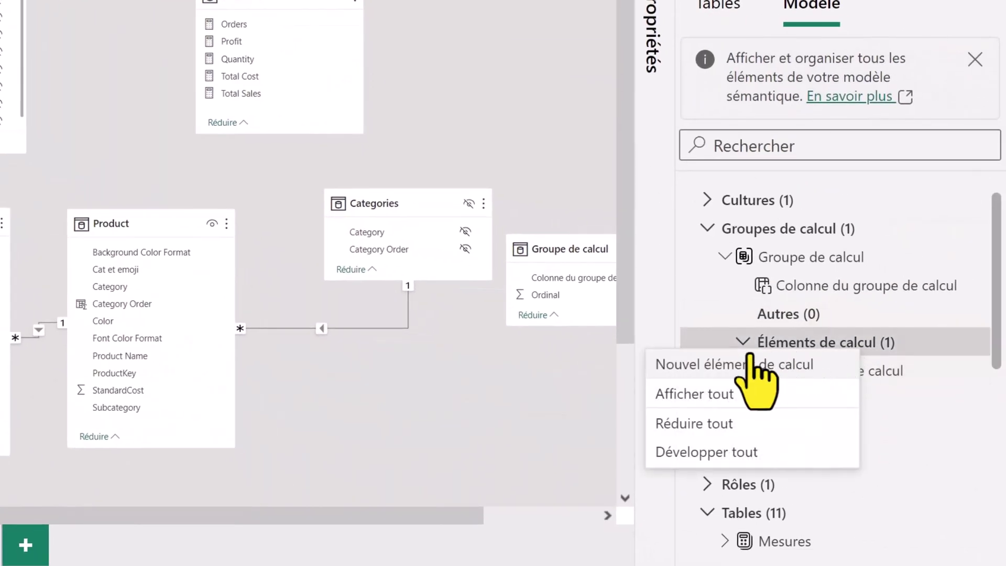
click(764, 365)
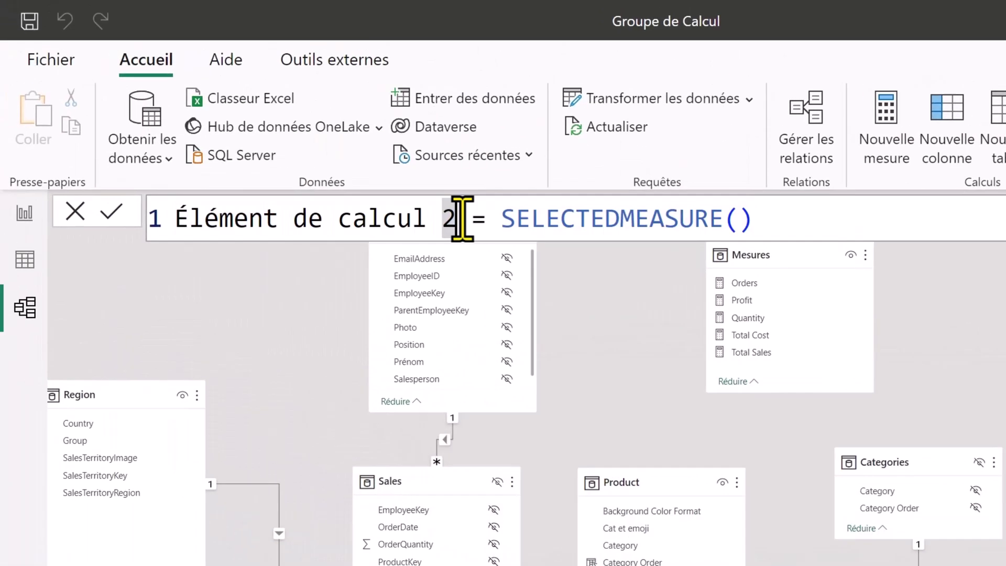
drag(457, 217, 177, 217)
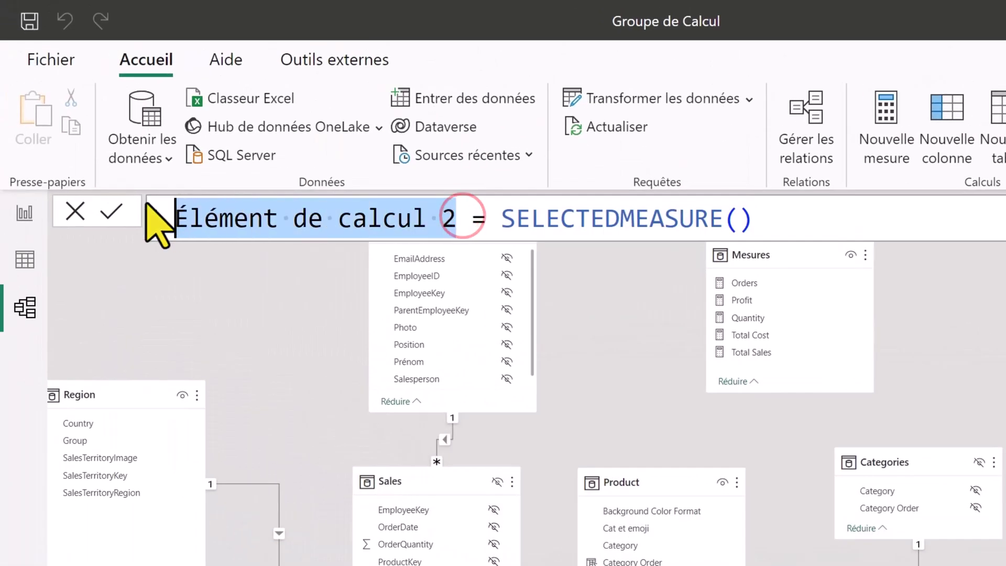
text(Last Year)
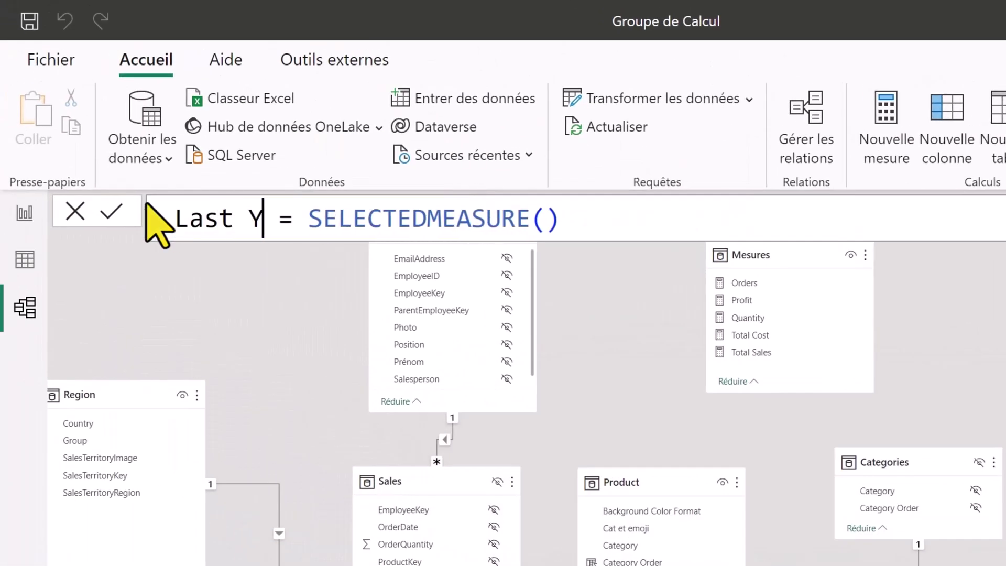
click(149, 217)
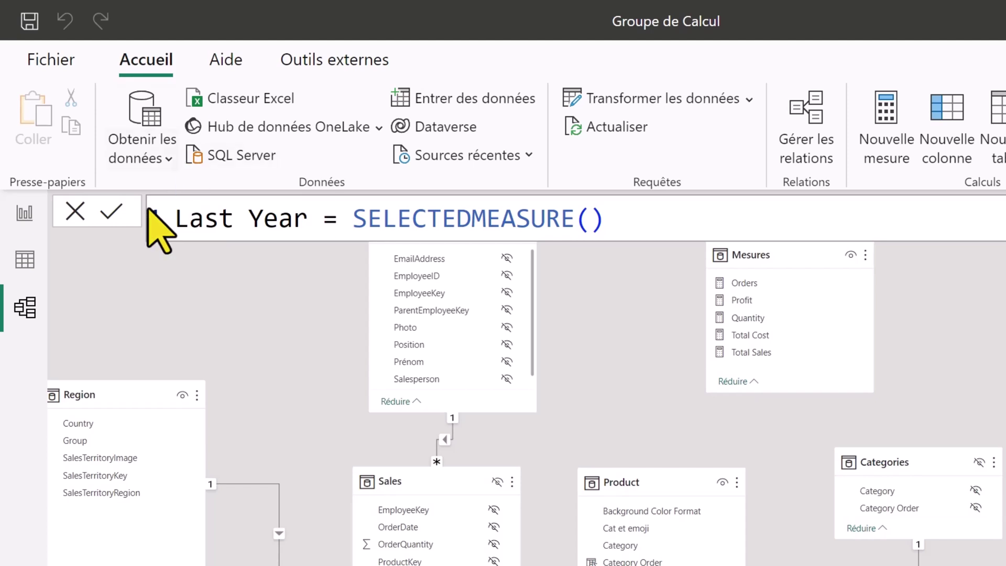
text(1)
Step: Insert CALCULATE( on its own line before SELECTEDMEASURE() in the Last Year formula and indent SELECTEDMEASURE() beneath it
drag(352, 219, 607, 218)
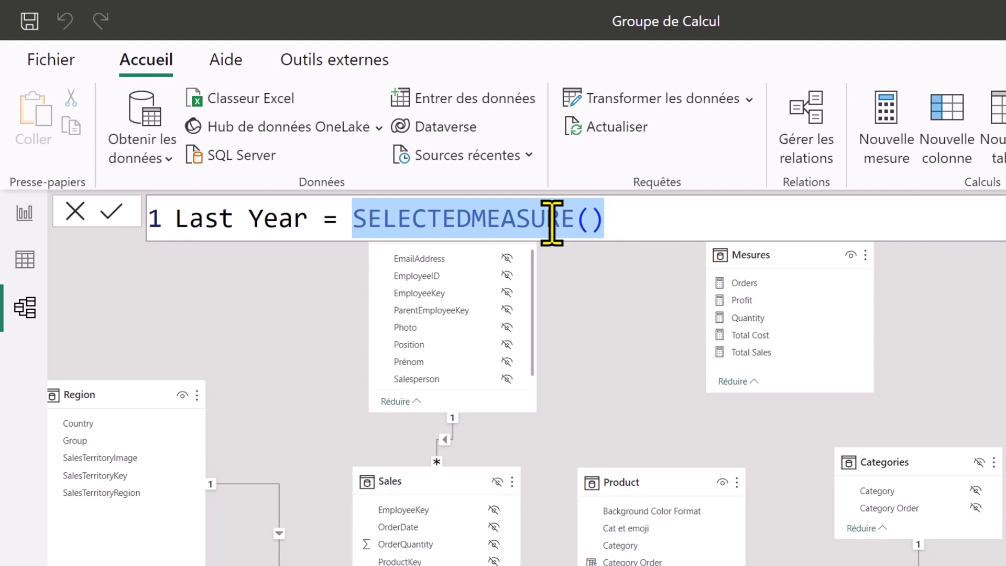
click(351, 218)
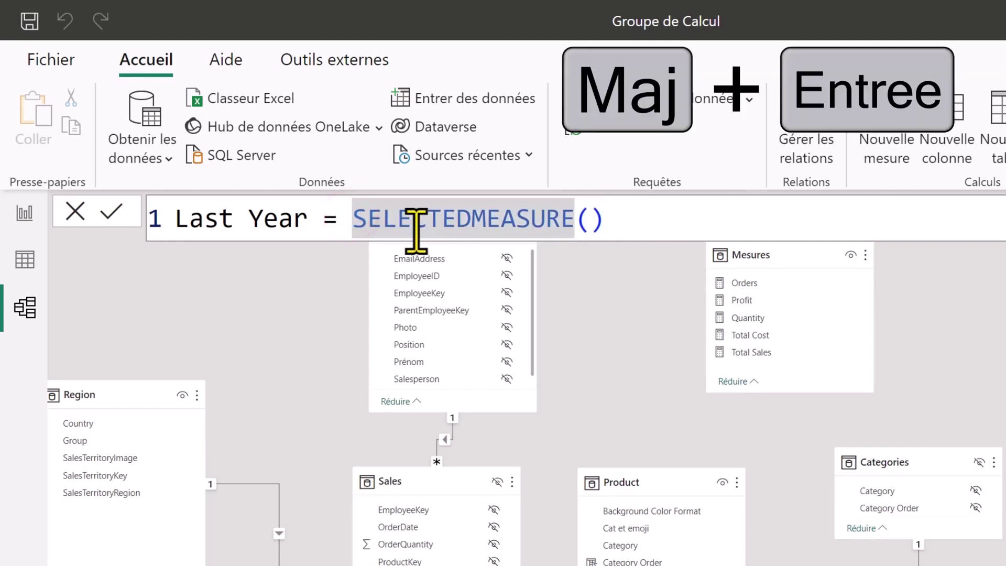
key(shift+Return)
key(shift+Return)
text(CAL)
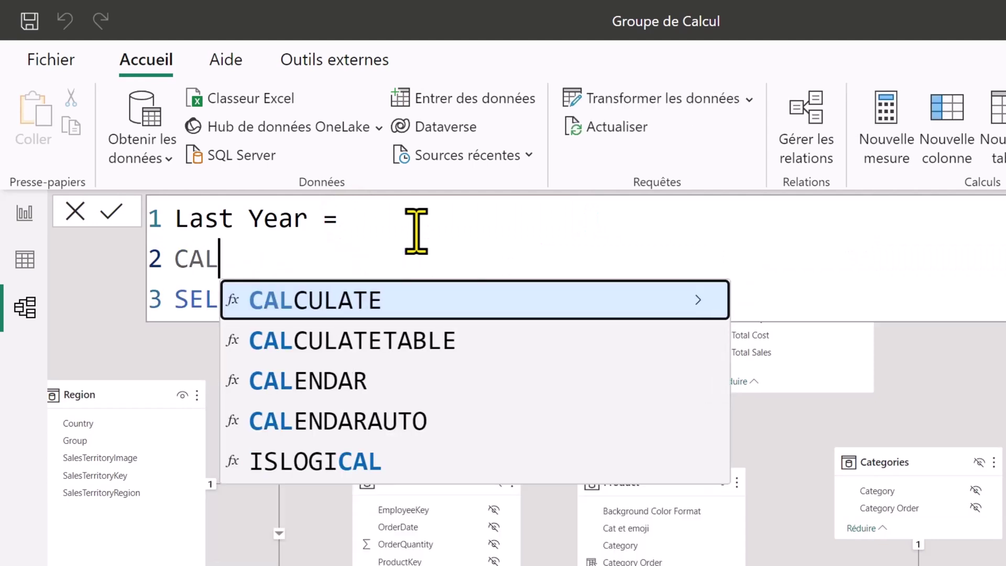
key(Tab)
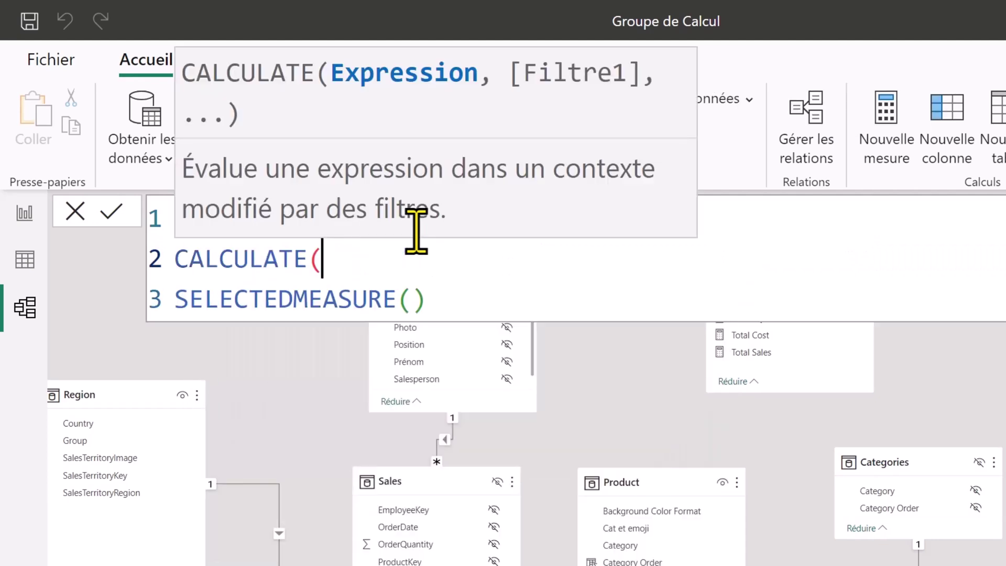
click(178, 299)
key(Tab)
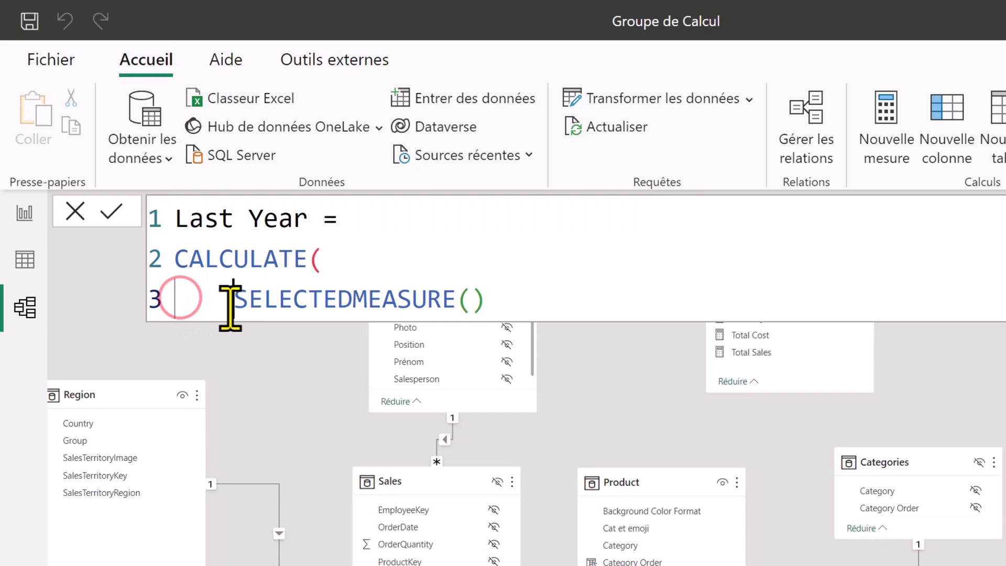
Step: Add a comma after SELECTEDMEASURE() and begin SAMEPERIODLASTYEAR on a new line as the CALCULATE filter
click(535, 301)
drag(235, 304, 544, 308)
click(543, 308)
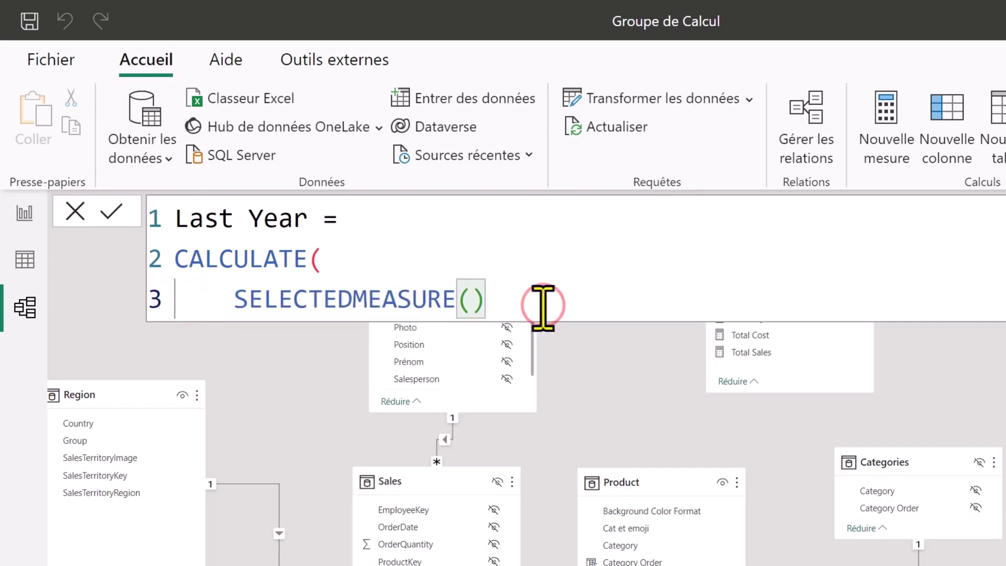
text(,)
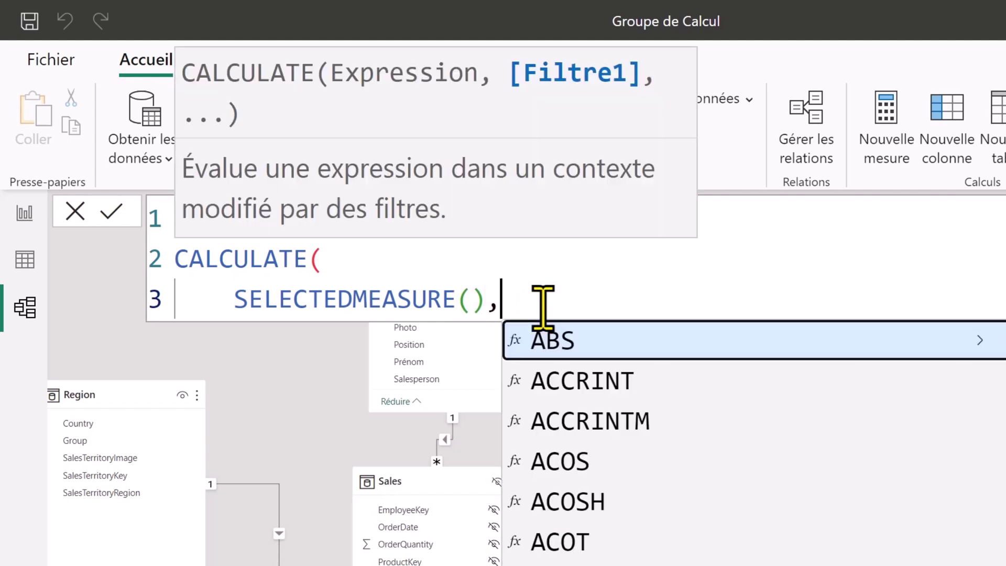
key(shift+Return)
click(404, 331)
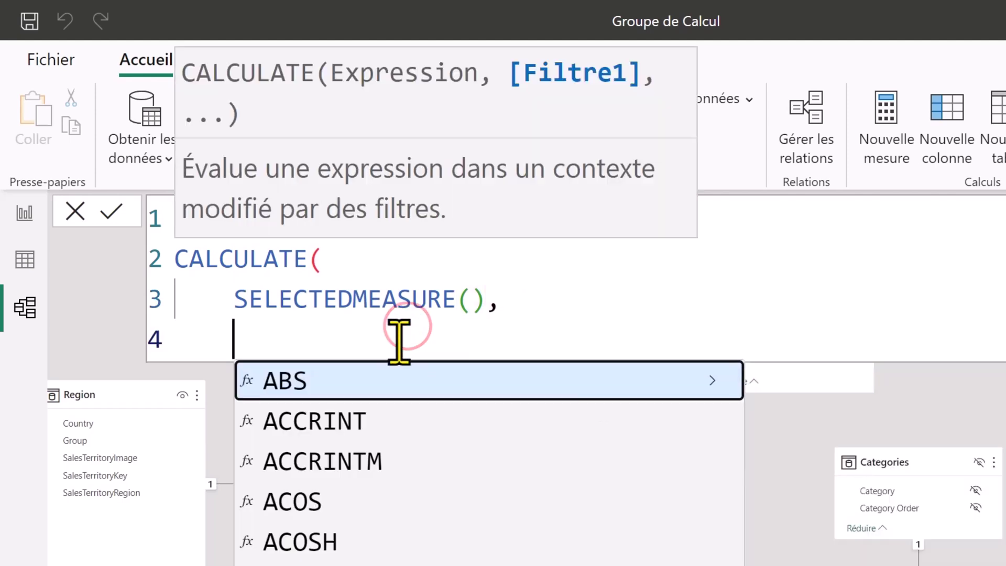
text(same)
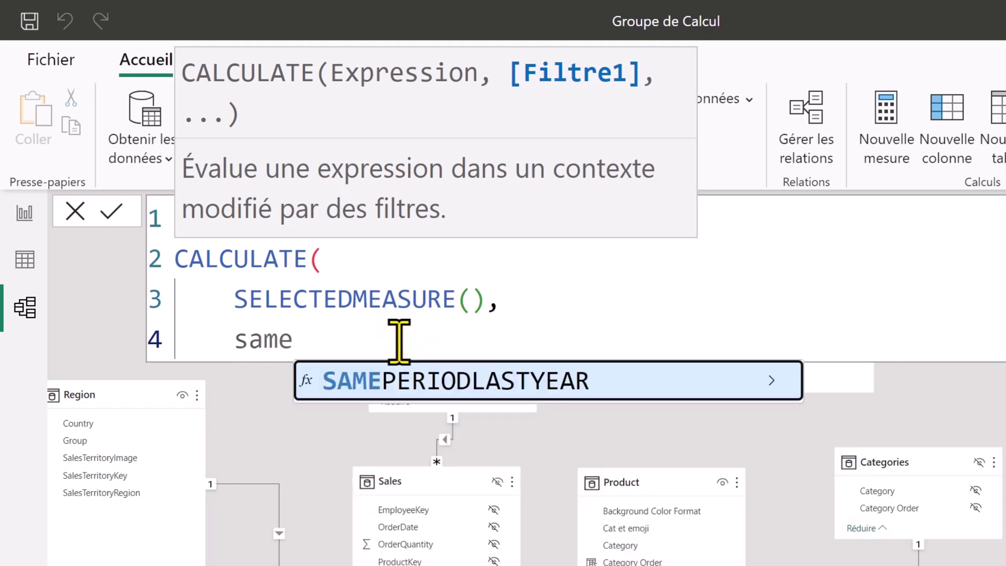
key(Tab)
Step: Pass Dates[Date] to SAMEPERIODLASTYEAR, close both functions' parentheses and commit the Last Year formula
text(date)
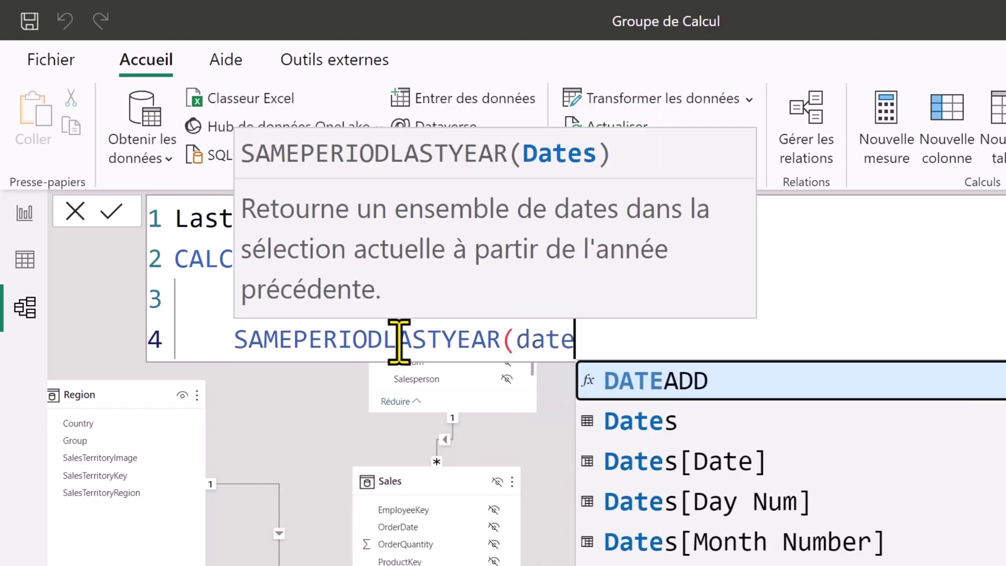
key(Down)
key(Down)
key(Tab)
text())
key(shift+Return)
text())
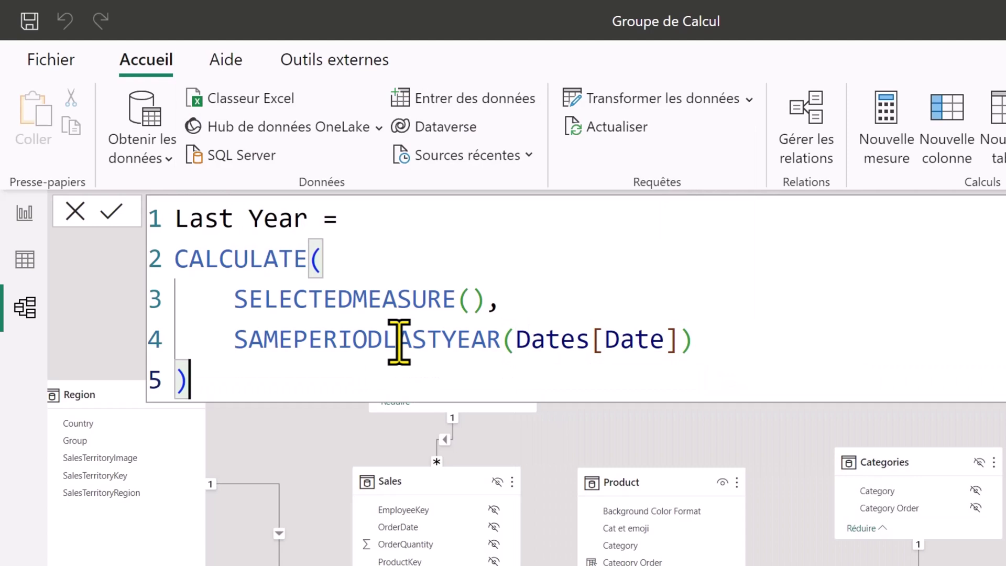
drag(229, 300, 465, 298)
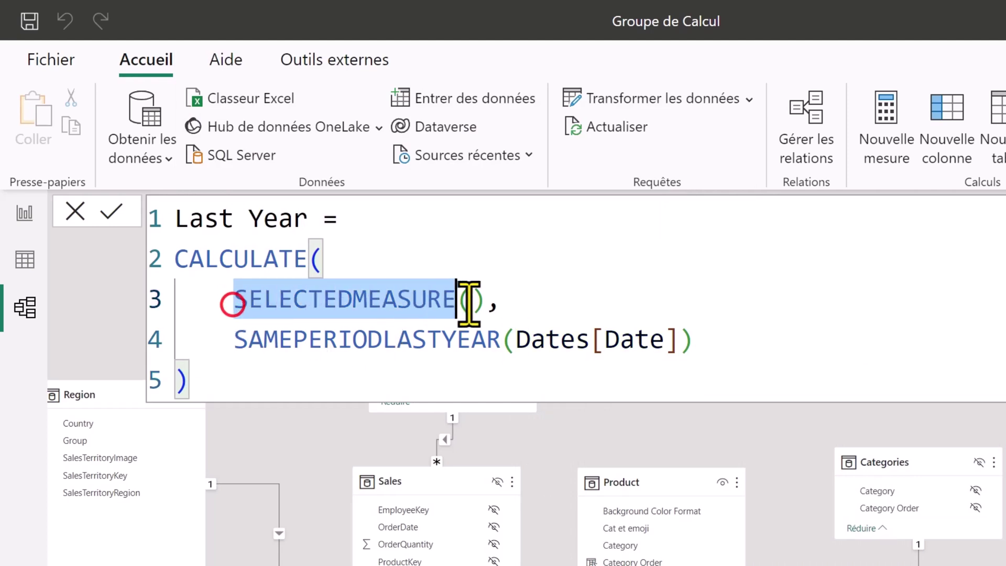
drag(236, 338, 381, 338)
click(784, 335)
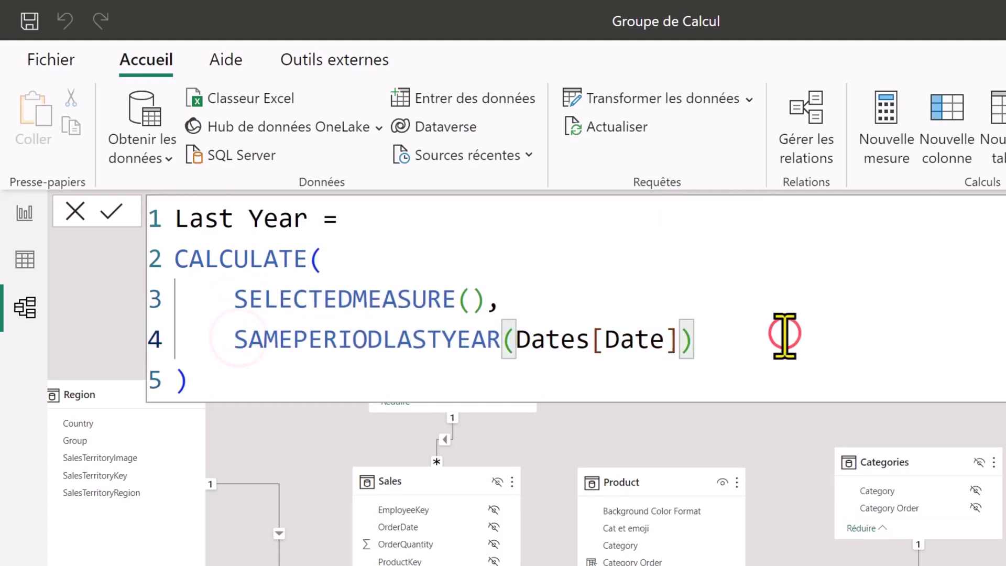
key(Return)
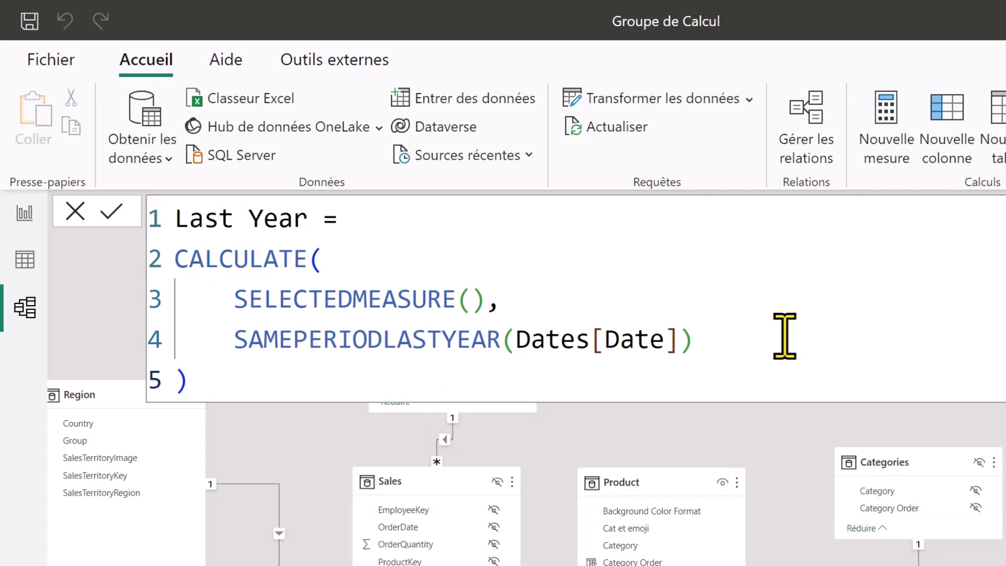
Step: Add another calculation item to the calculation group in the model view and name it YTD
click(25, 213)
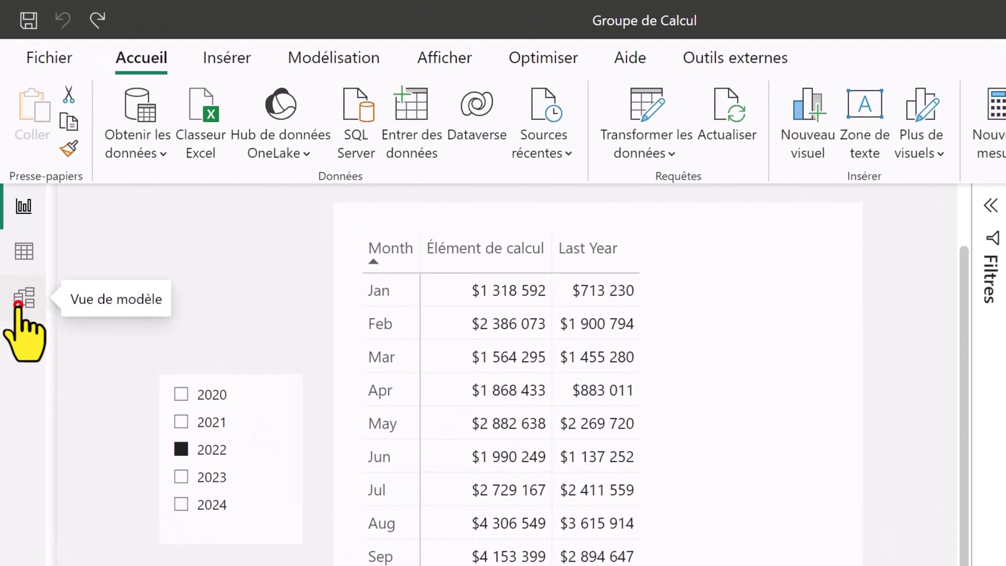
click(21, 302)
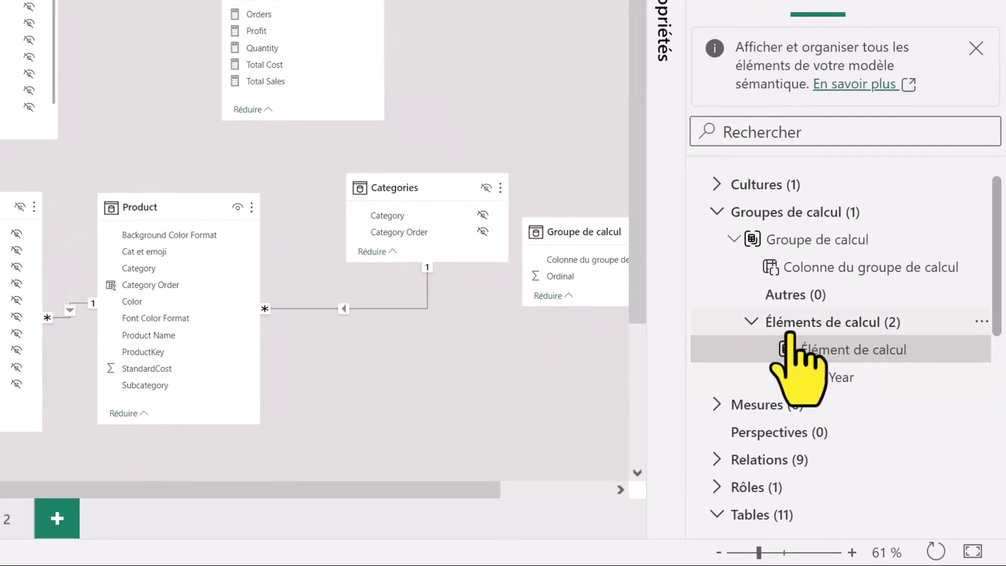
right_click(820, 324)
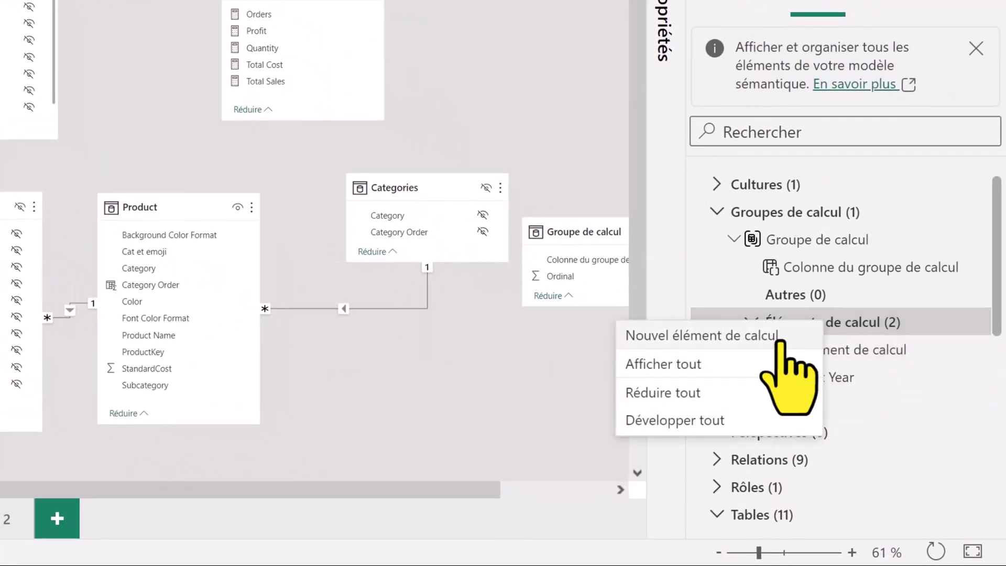
click(743, 338)
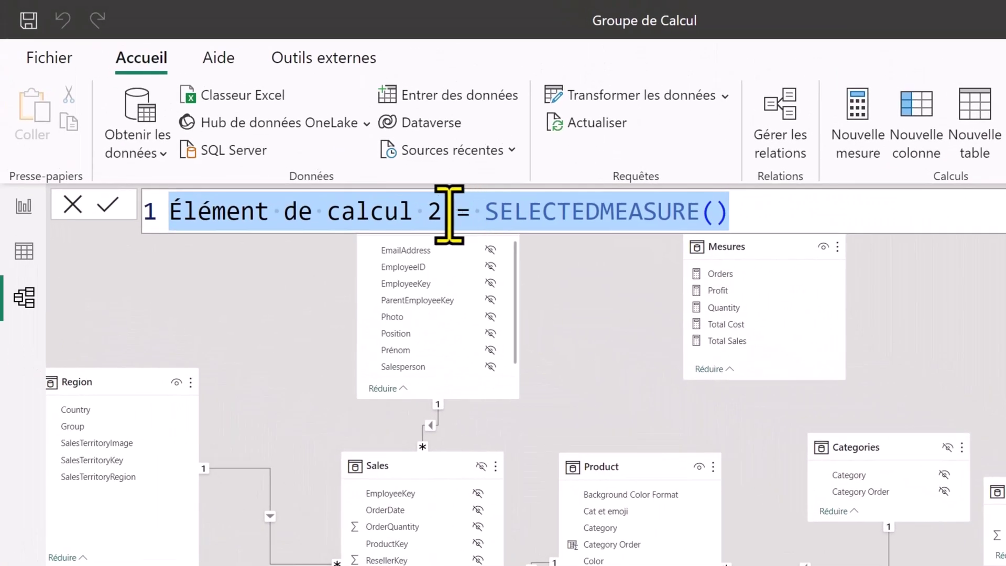
drag(66, 1, 0, 1)
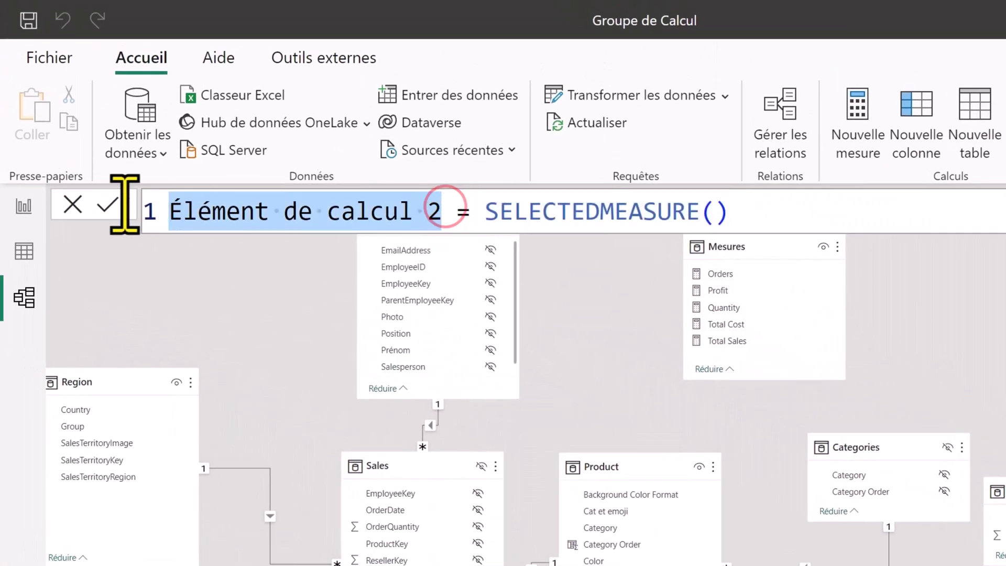
text(Y)
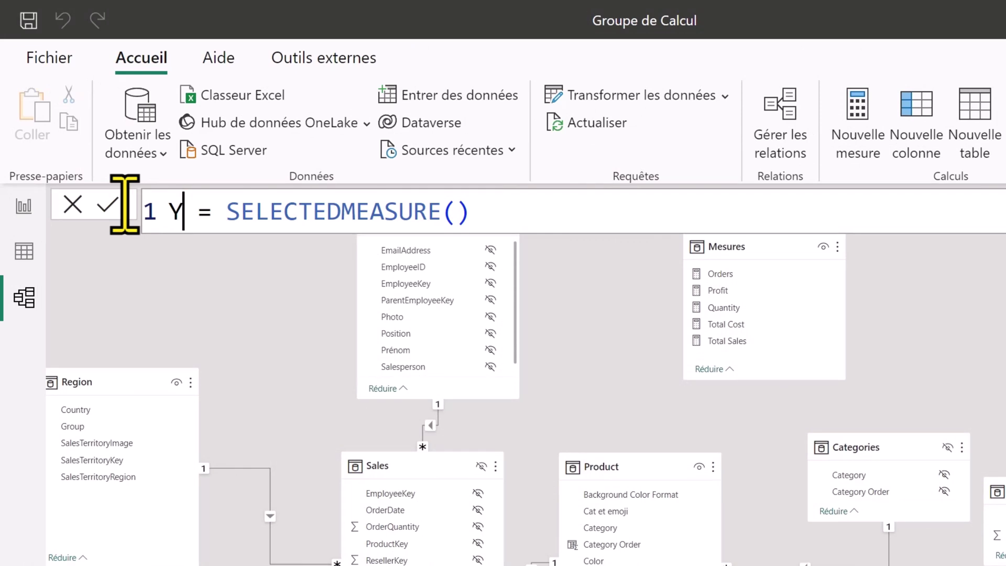
text(TD)
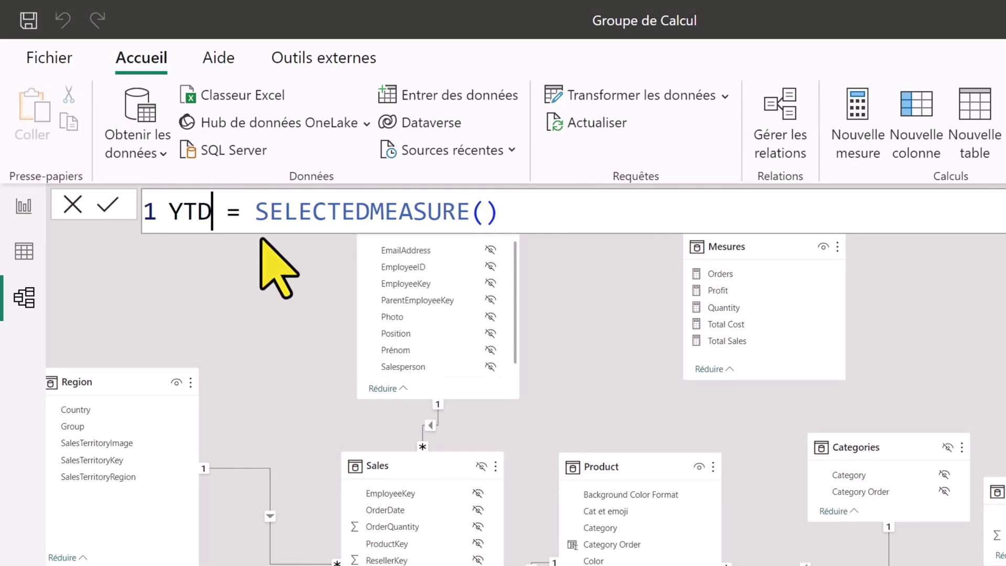
Step: Insert CALCULATE( on its own line before SELECTEDMEASURE() in the YTD formula and indent SELECTEDMEASURE() beneath it
click(252, 210)
key(shift+Return)
key(shift+Return)
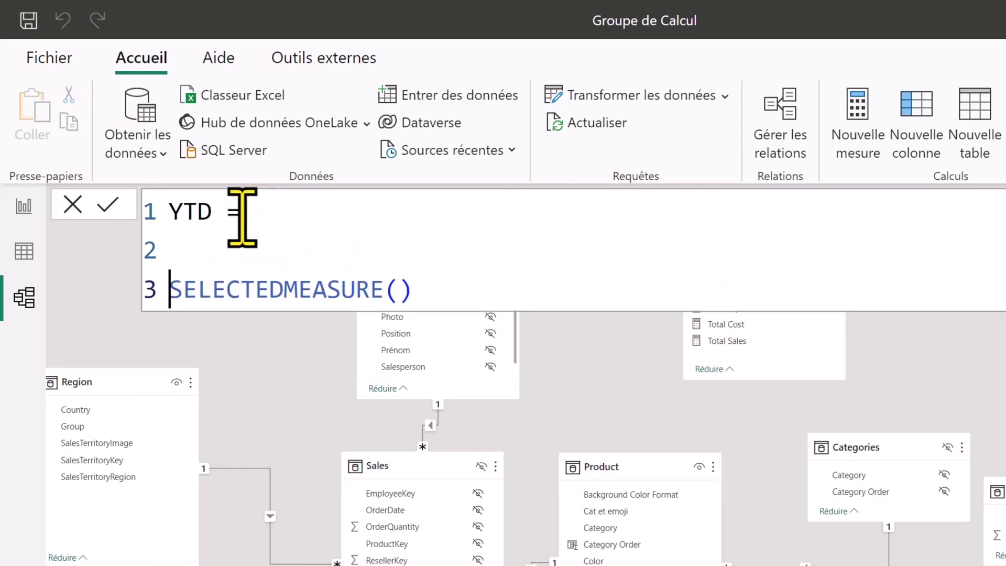
key(Up)
text(CAL)
key(Tab)
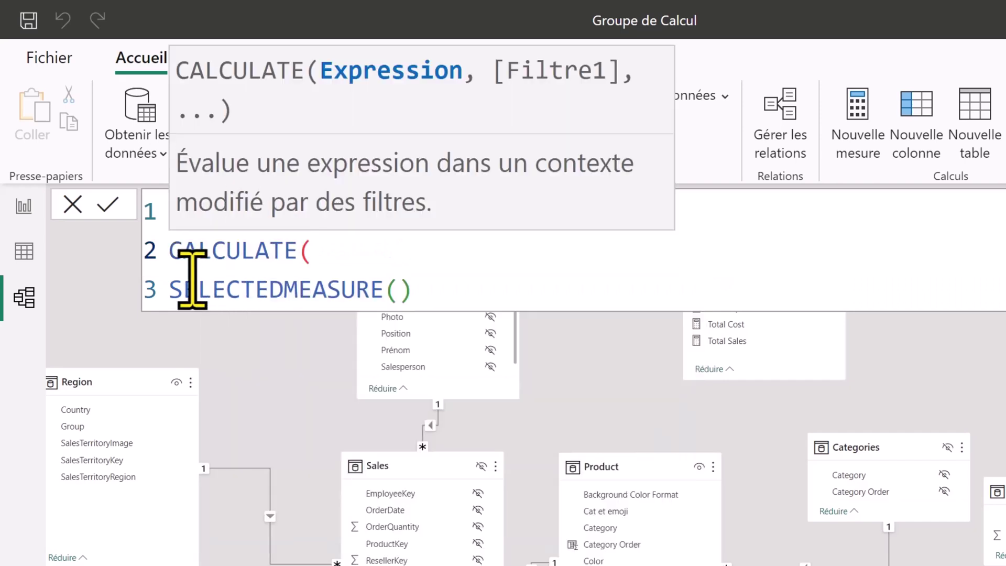
click(171, 287)
key(Tab)
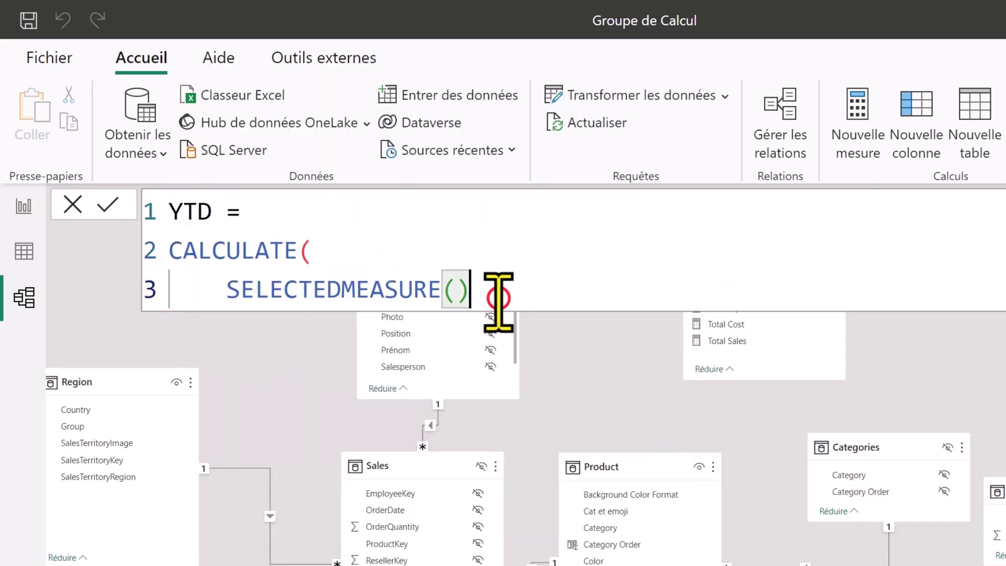
Step: Add DATESYTD(Dates[Date]) as the CALCULATE filter after SELECTEDMEASURE(), close CALCULATE on a new line and commit the YTD formula
text(,)
key(shift+Return)
text(Dat)
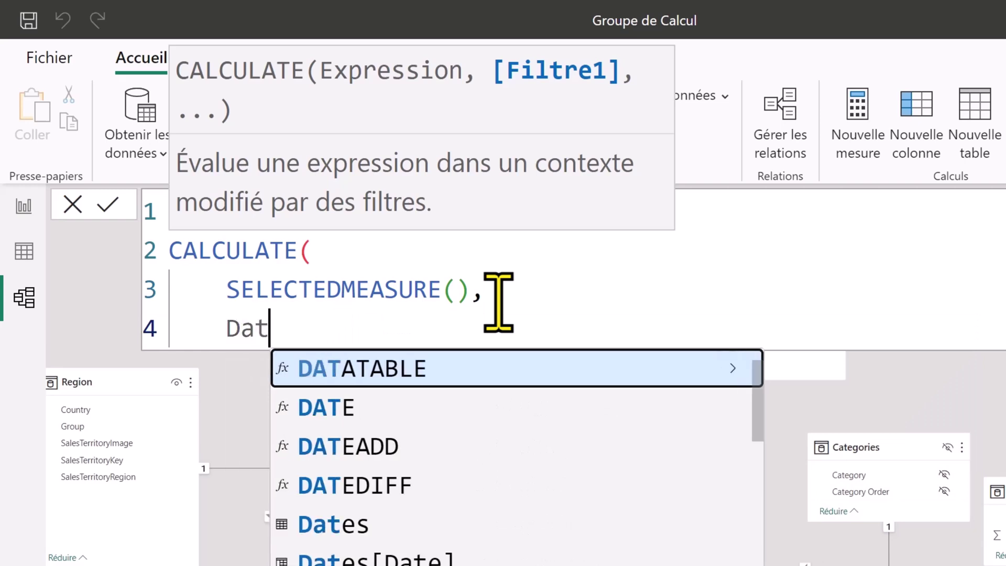
text(es)
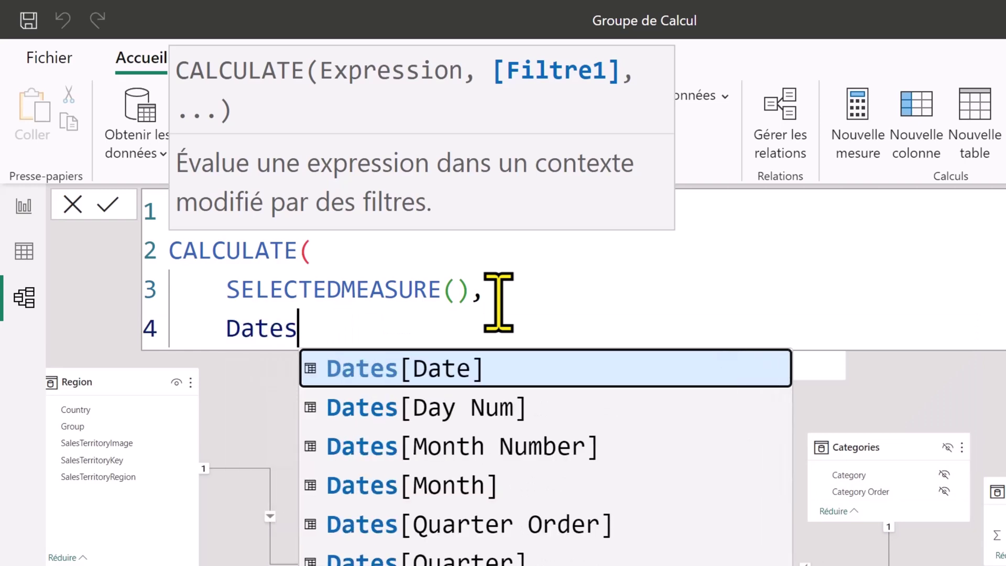
text(YTD(Dates[Date]))
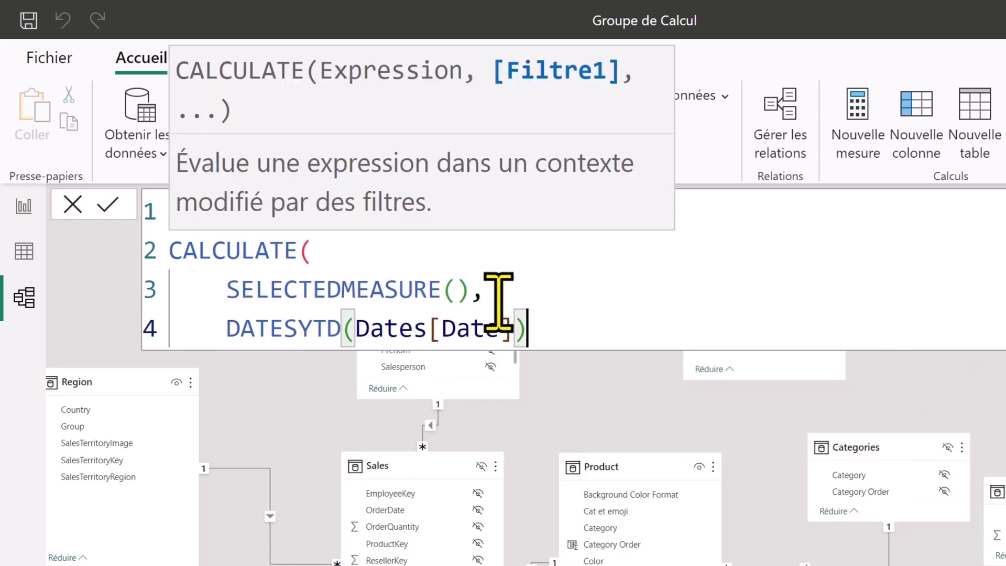
key(shift+Return)
text())
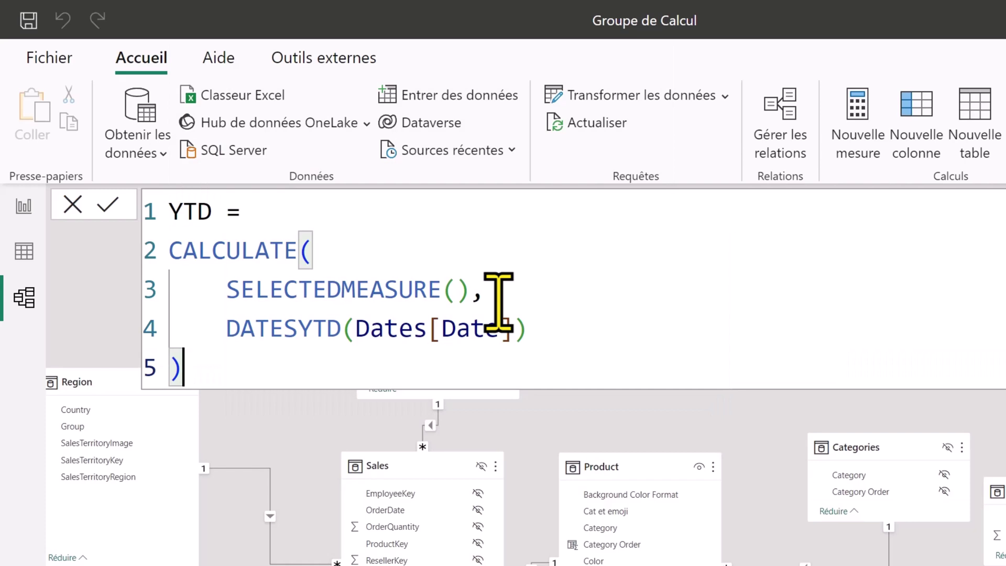
key(Return)
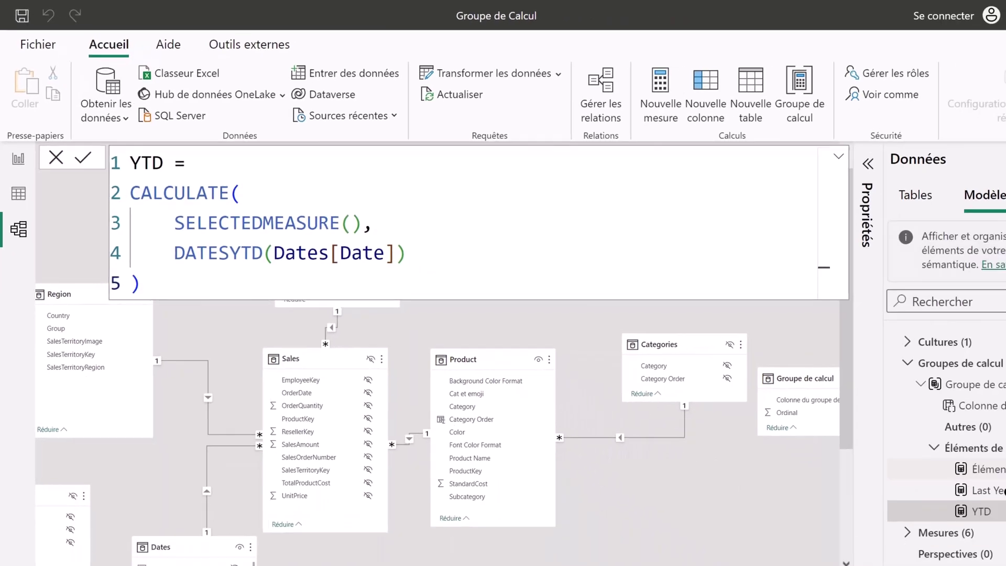
Step: Rename the base calculation item Élément de calcul as Current and return to the report view
click(995, 469)
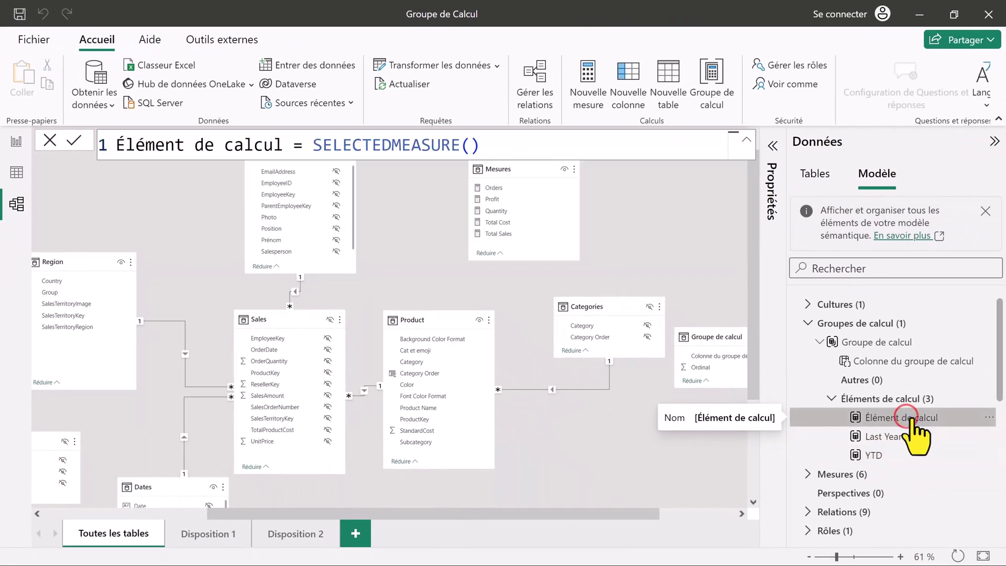
drag(283, 144, 70, 138)
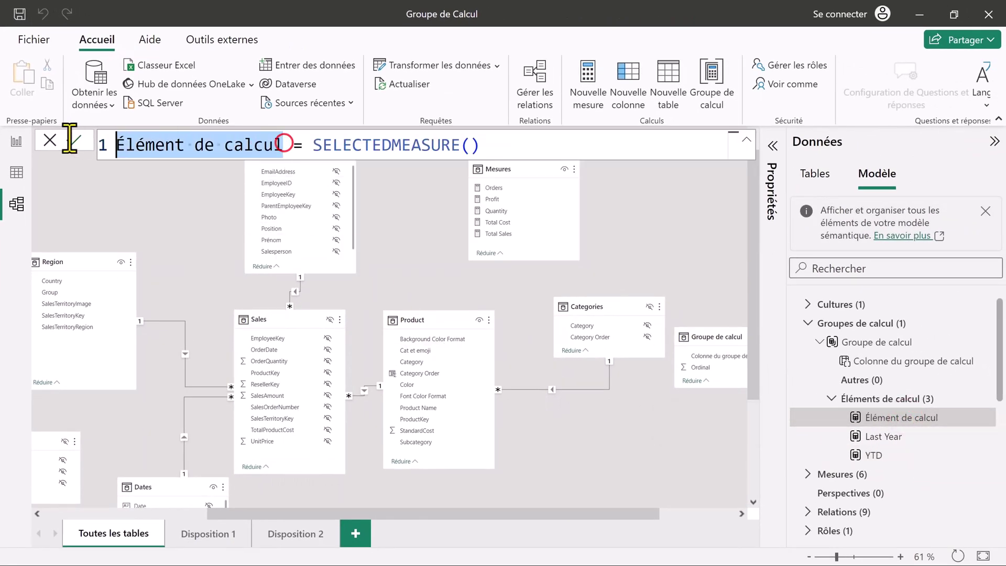
text(Curr)
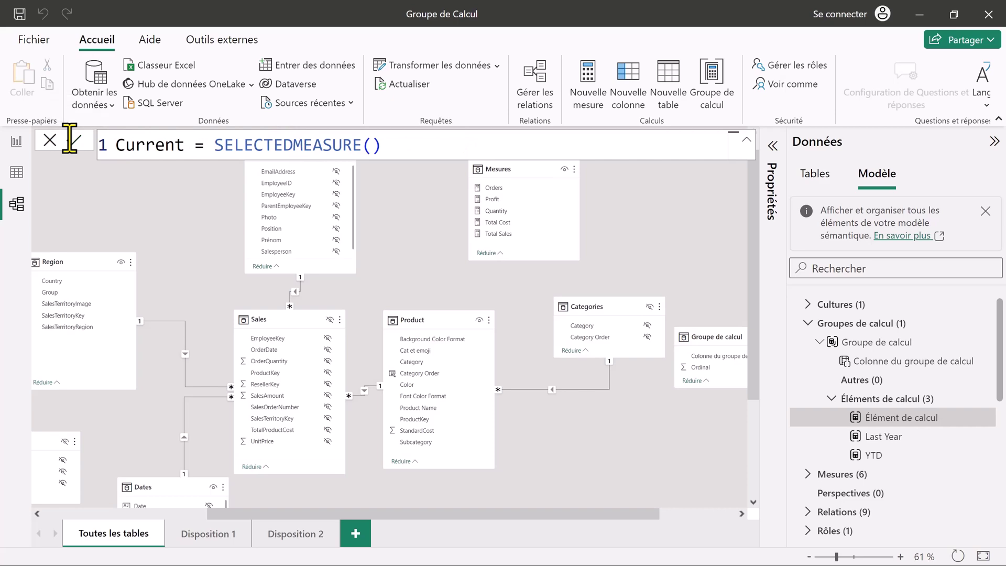
click(74, 140)
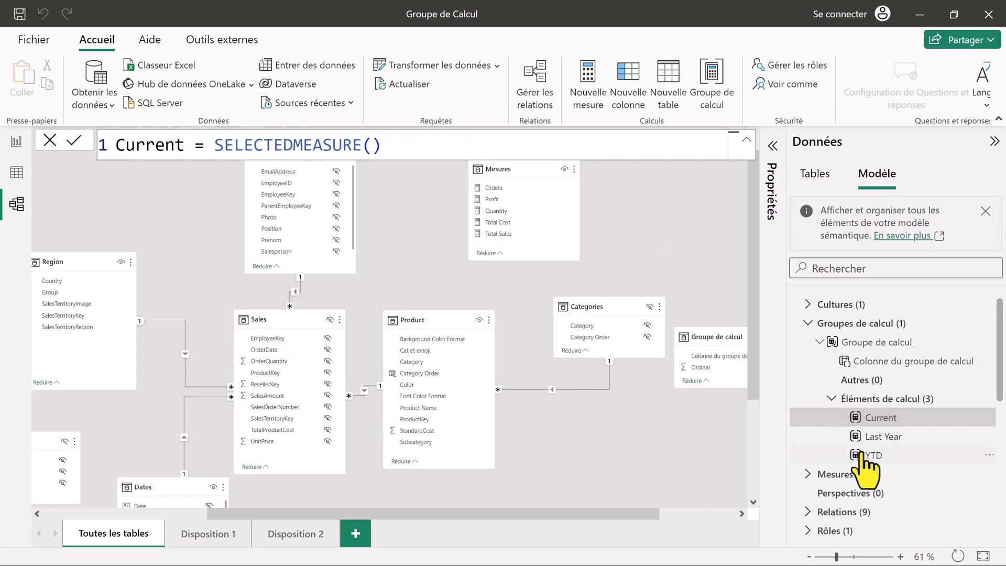
click(16, 141)
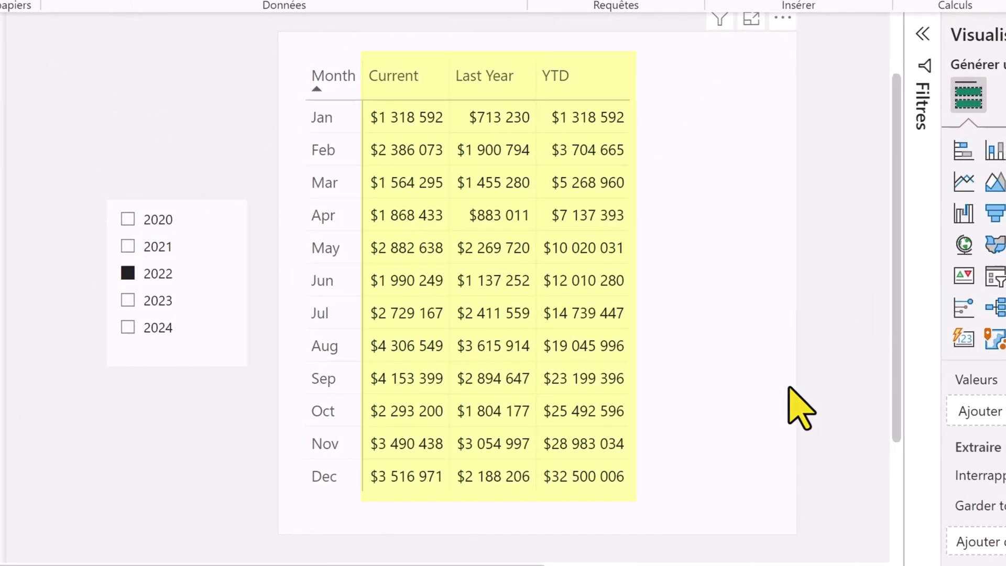
Step: Try the Profit and Orders measures one after the other in place of Total Sales as the matrix's value
click(789, 386)
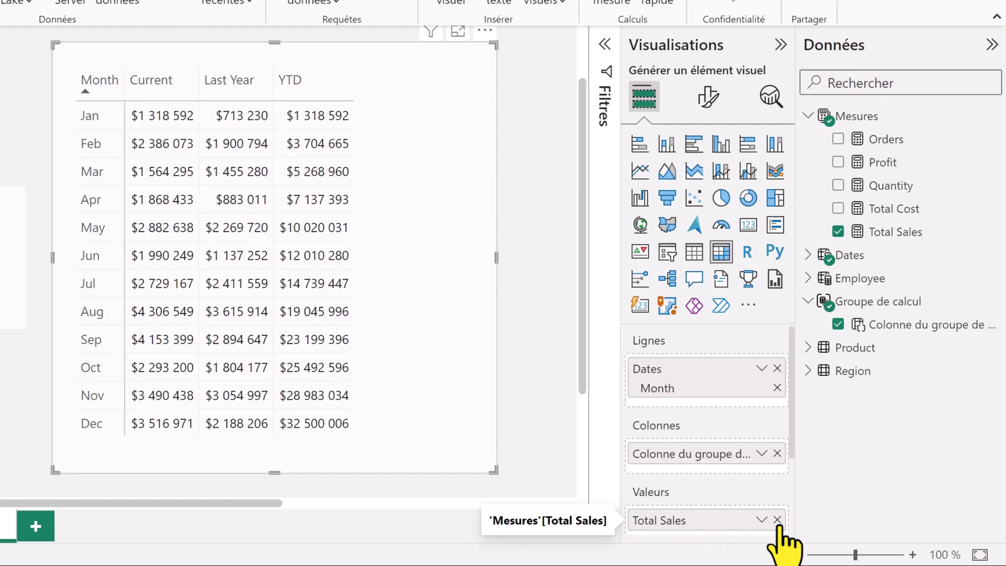
click(777, 519)
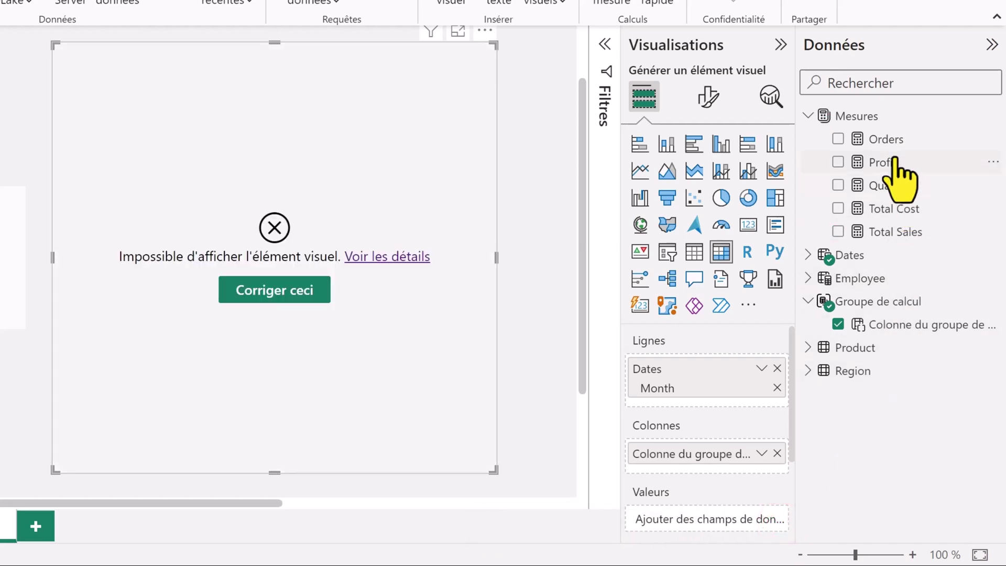
drag(897, 158, 720, 521)
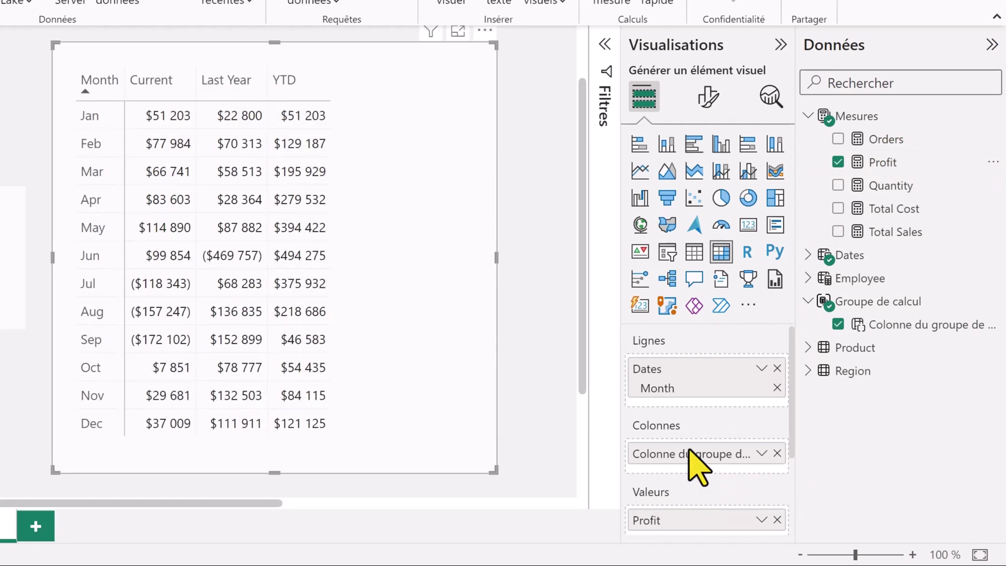
click(777, 519)
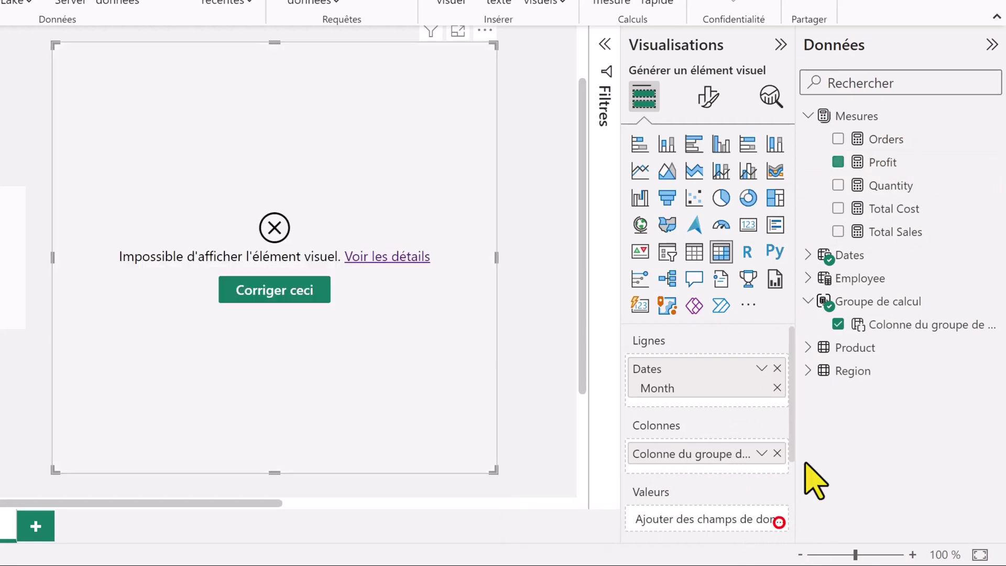
drag(890, 140, 722, 539)
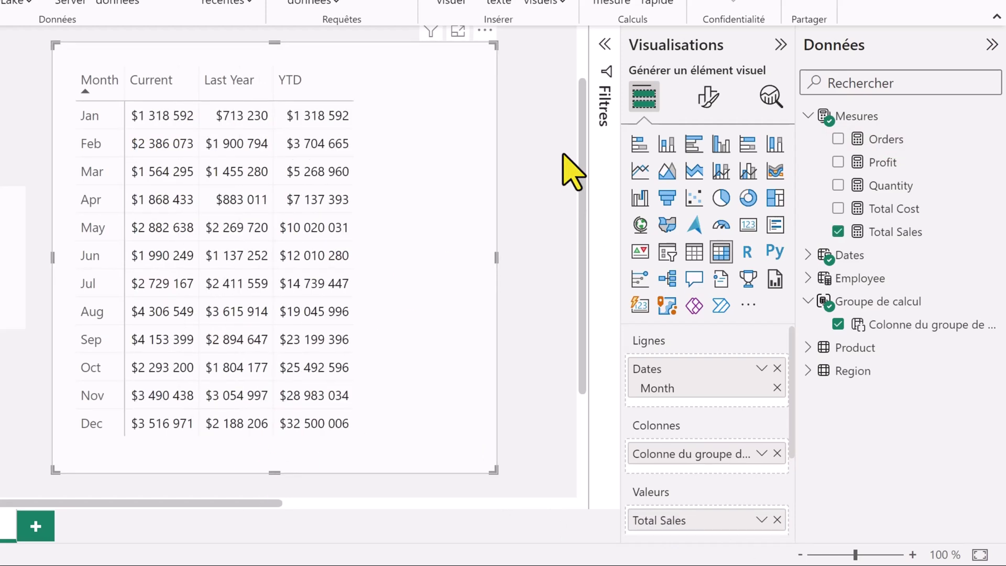
Step: Filter the matrix on the calculation group column to include only the Current and YTD items
click(606, 97)
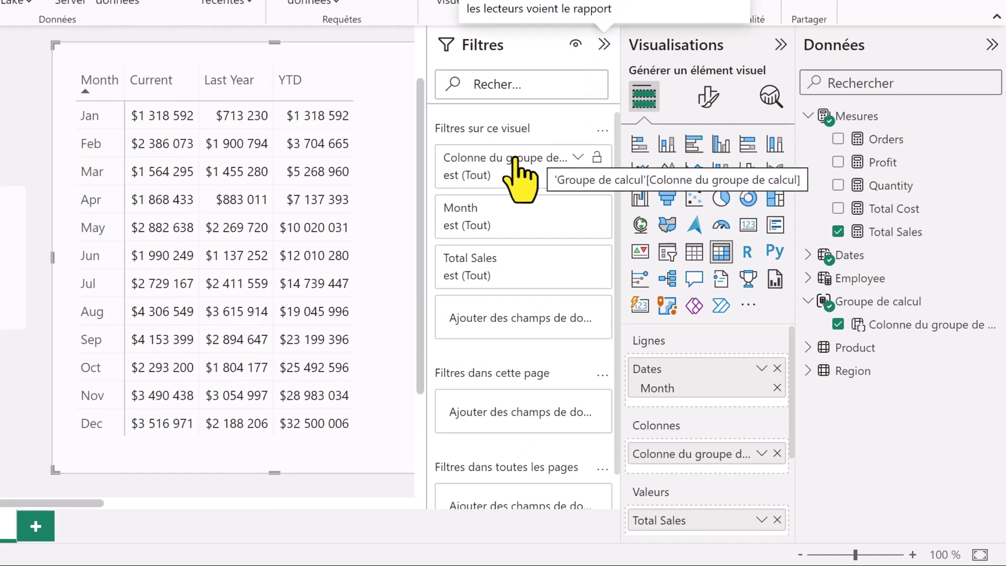
click(521, 173)
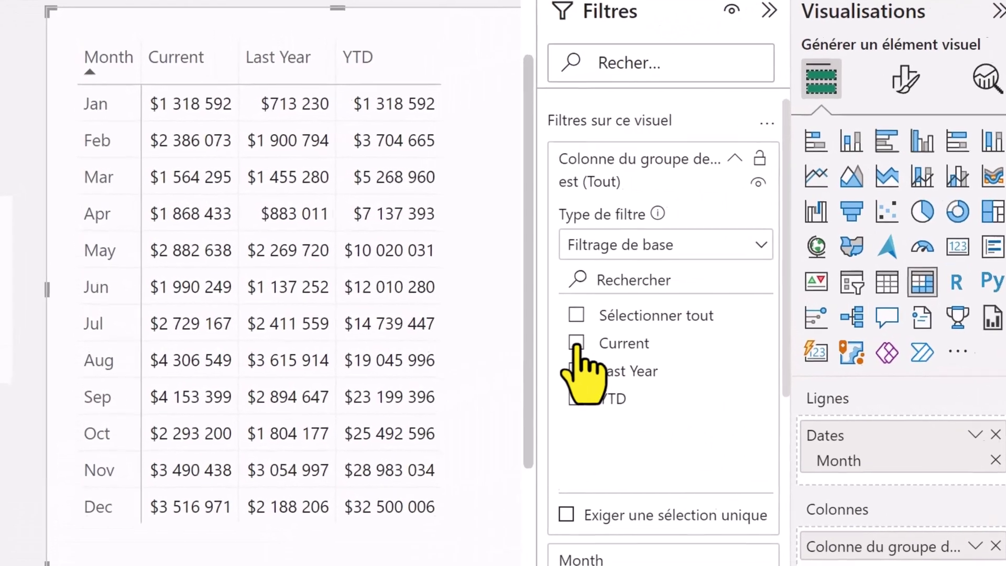
click(576, 343)
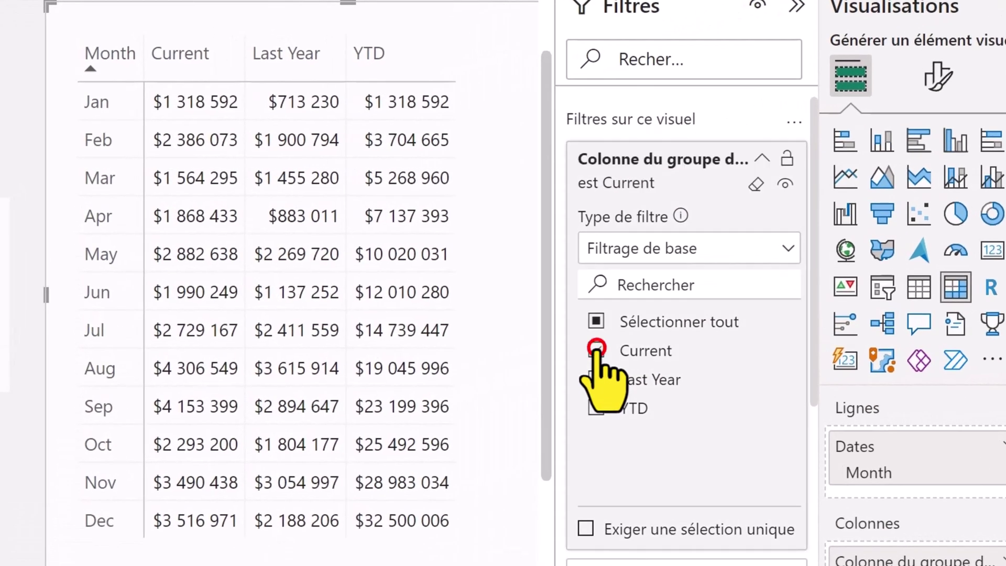
click(596, 407)
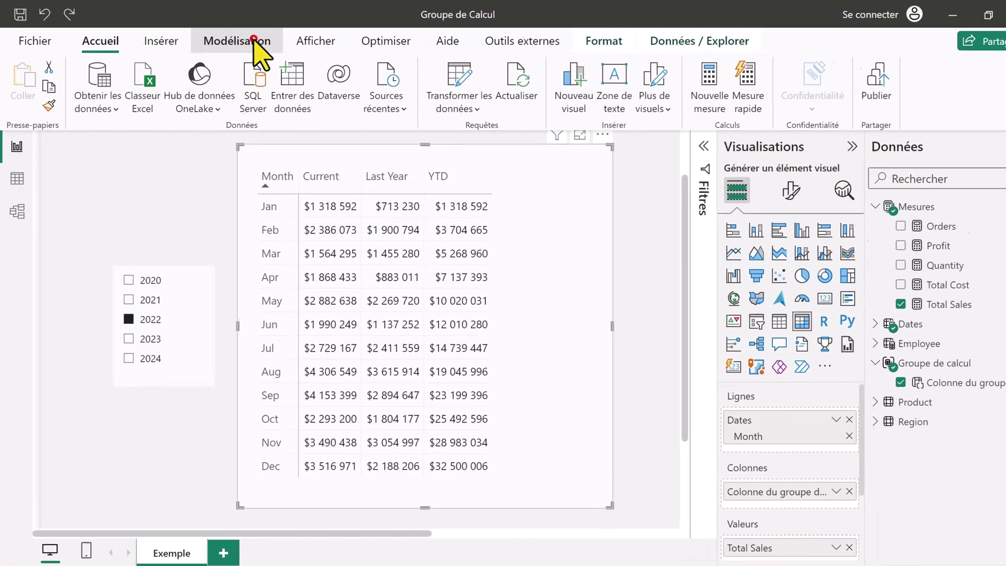
Step: Create a field parameter from the Orders, Profit, Quantity, Total Cost and Total Sales measures, with its slicer added to the page
click(245, 42)
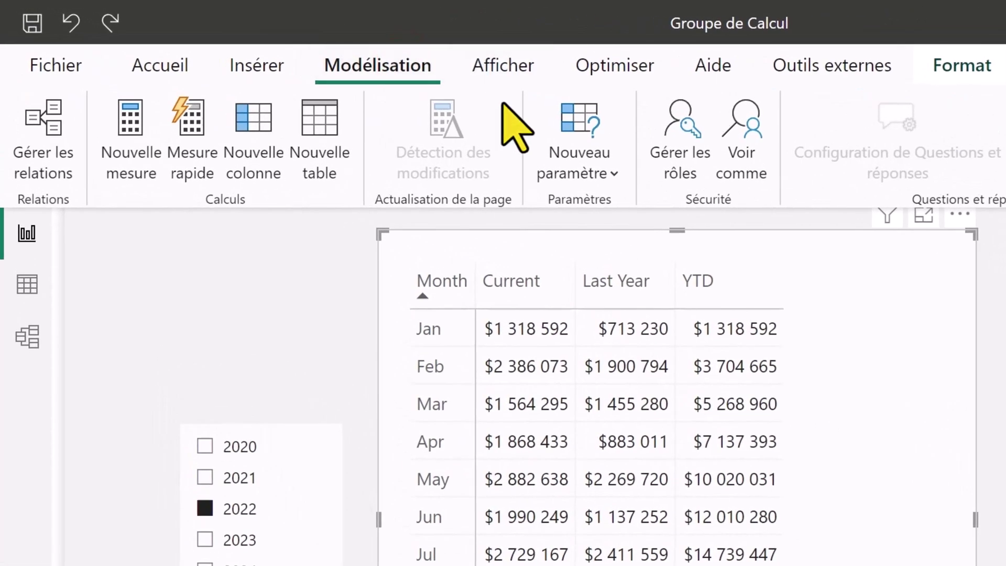
click(599, 176)
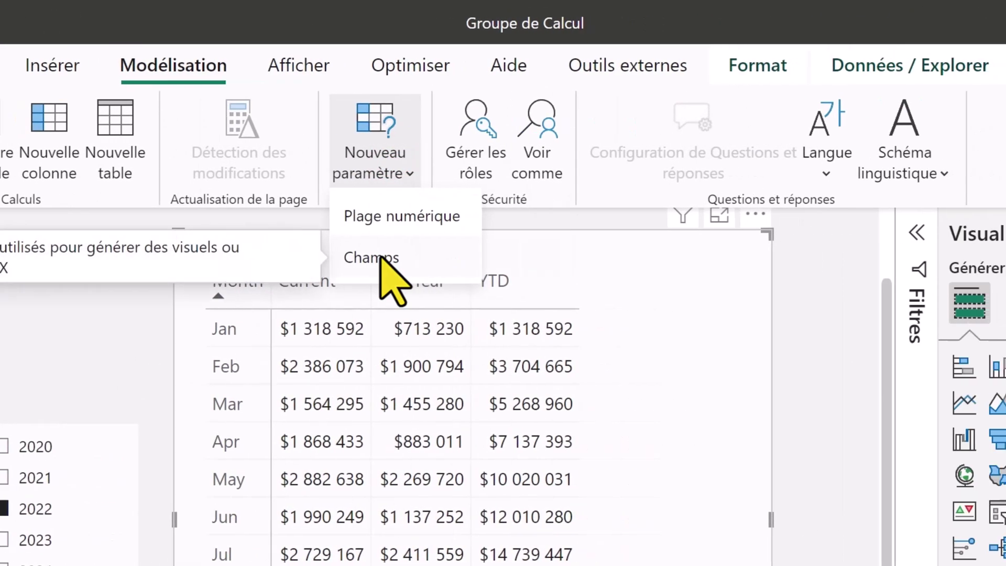
click(380, 257)
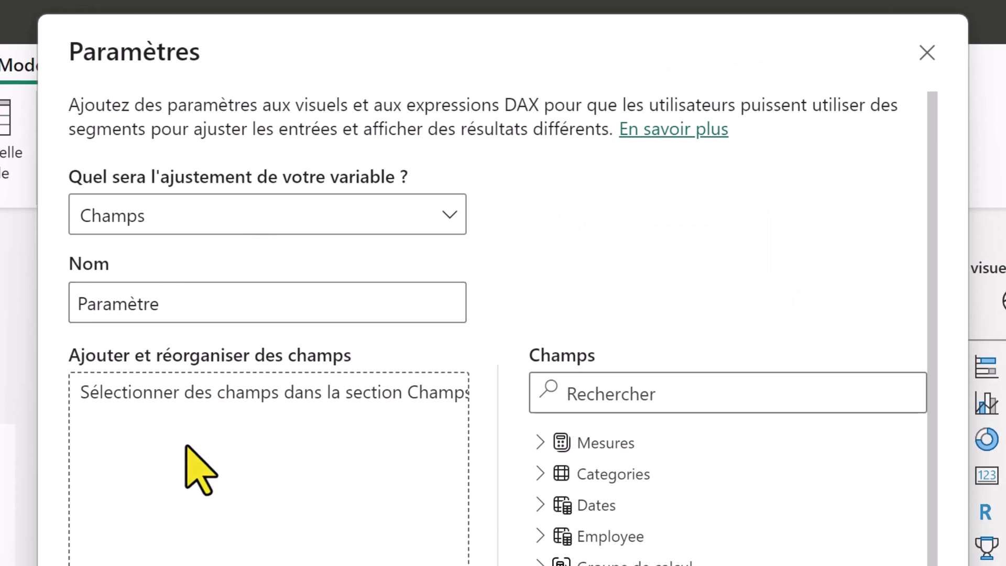
click(537, 442)
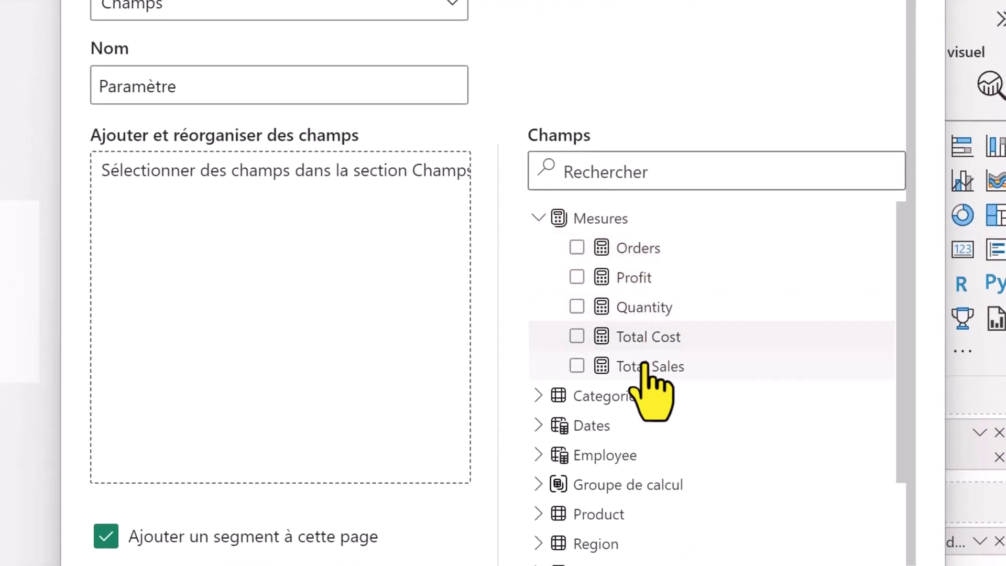
click(576, 246)
click(576, 276)
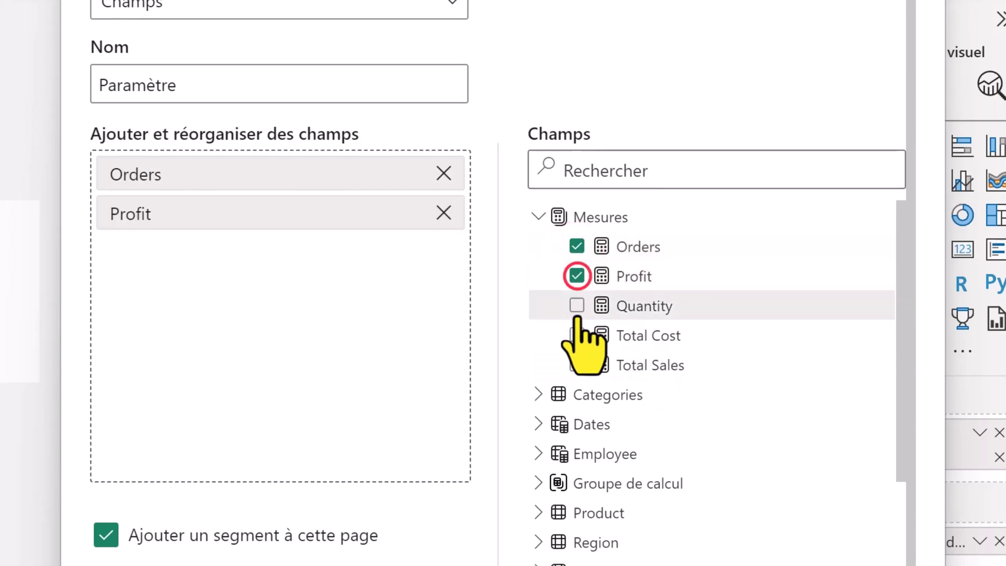
click(576, 306)
click(577, 336)
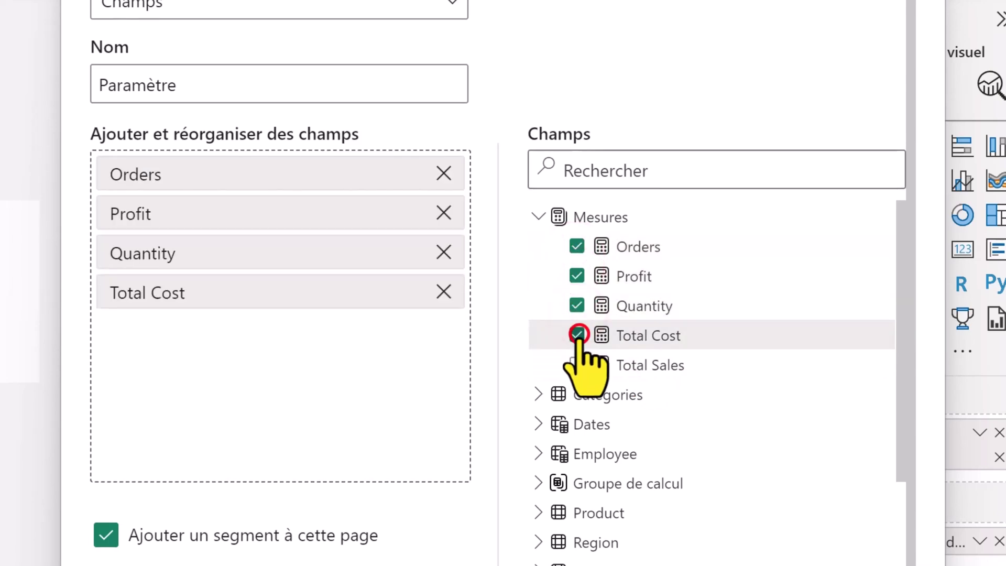
click(576, 365)
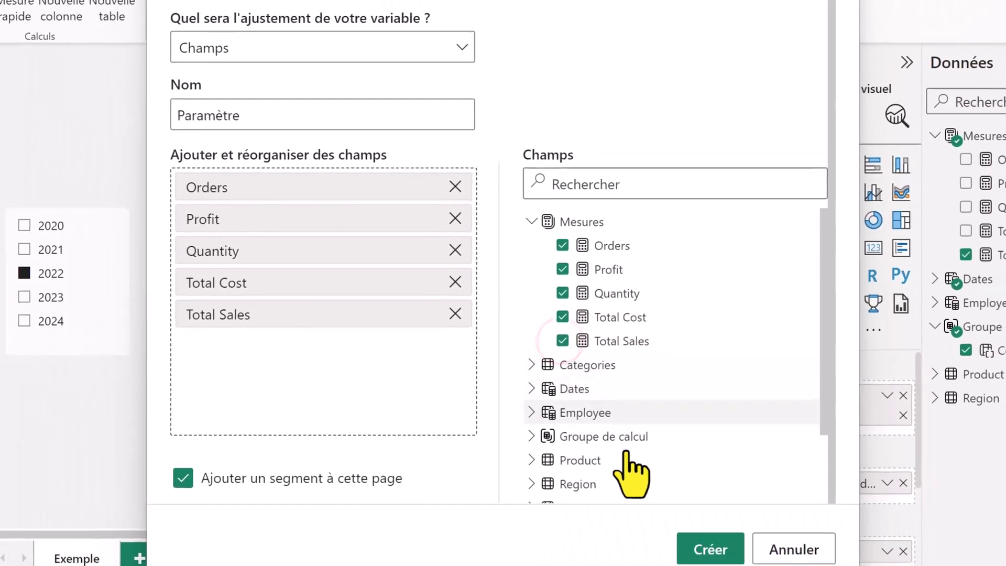
click(702, 537)
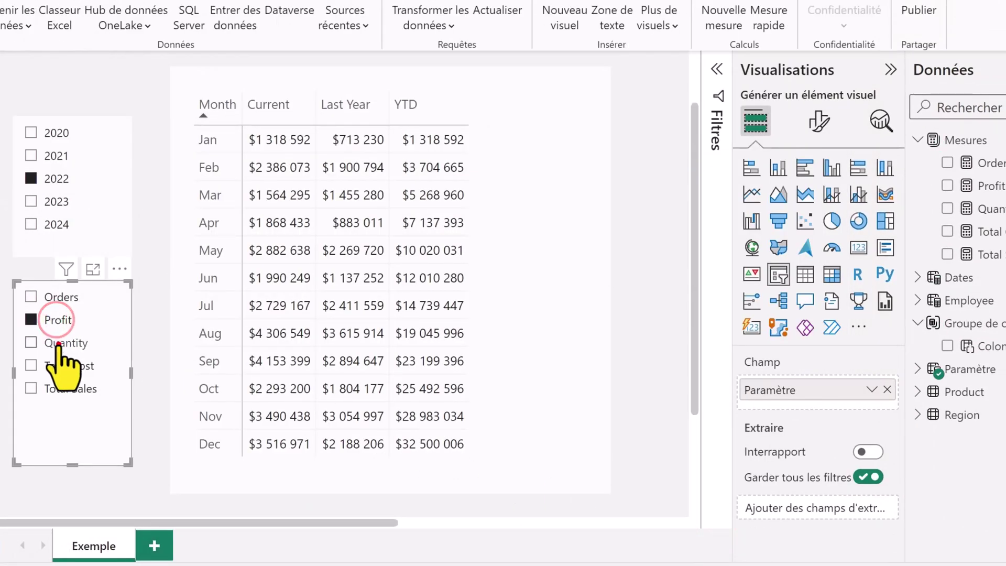
Step: Try the Quantity, Total Cost and Profit options in the new parameter slicer
click(59, 342)
click(56, 365)
click(57, 343)
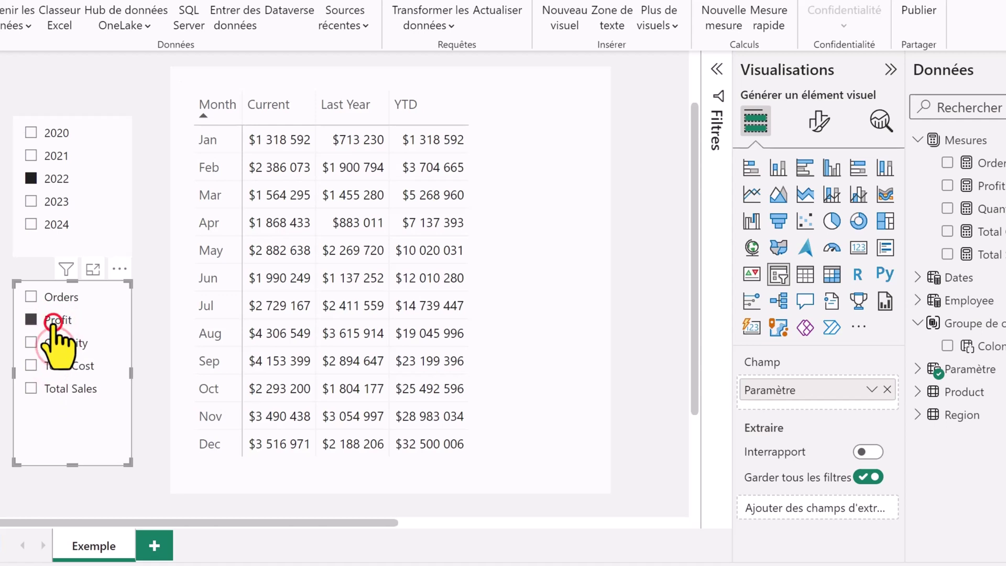
Step: Replace Total Sales with the Paramètre field as the matrix's value
click(558, 154)
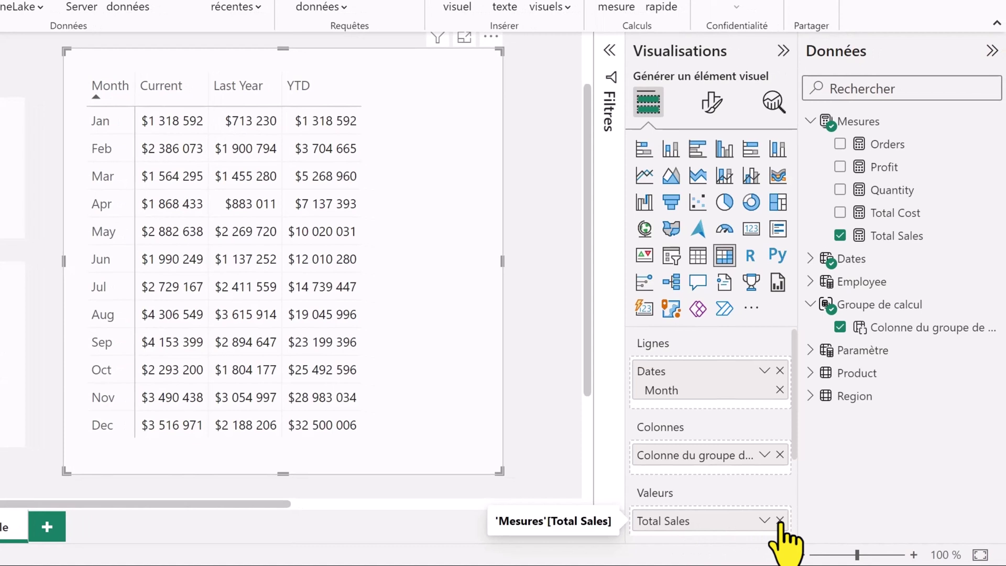
click(780, 520)
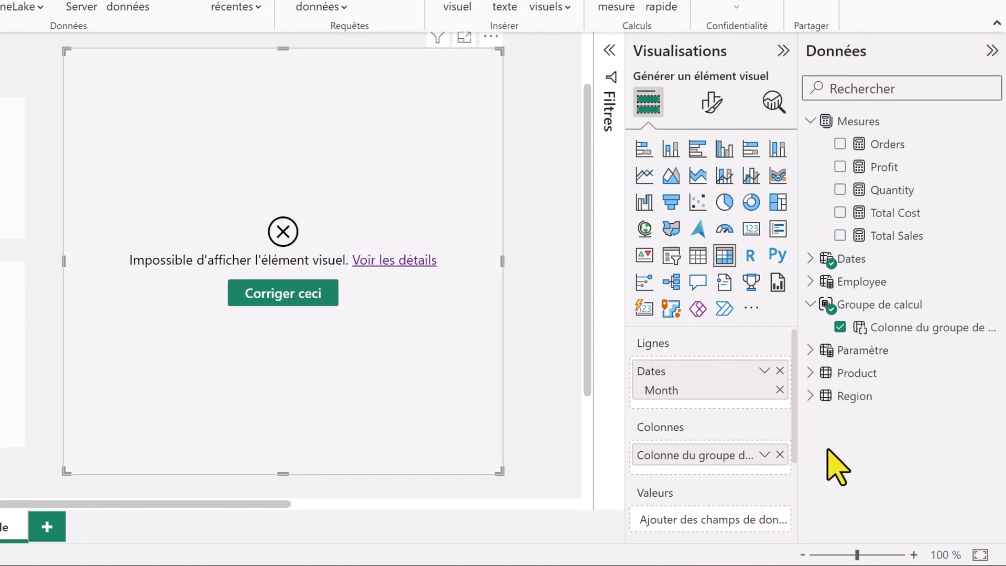
click(809, 349)
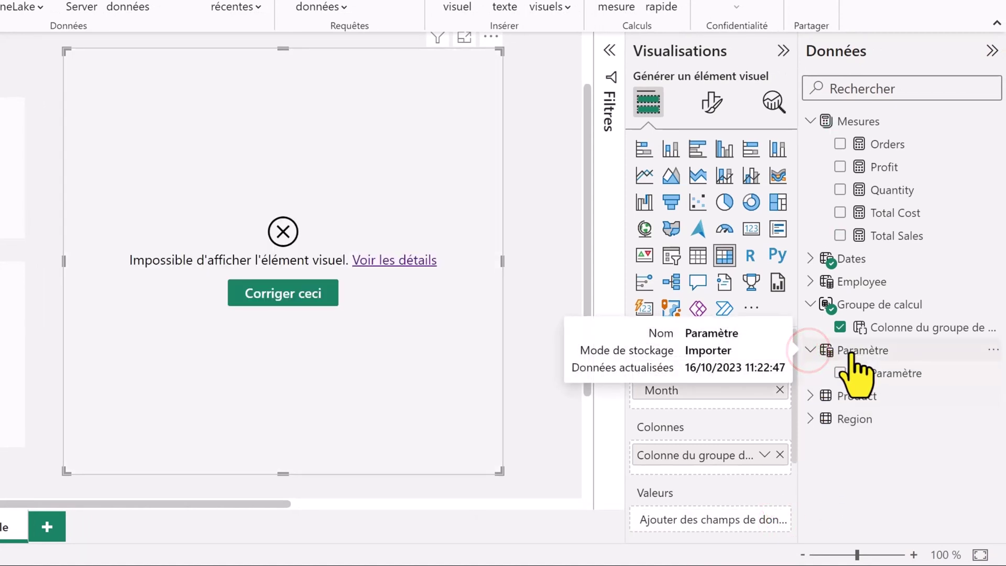
drag(904, 375, 718, 522)
Step: Test the parameter slicer on the matrix by switching between Quantity, Total Cost and Profit, then select the matrix
click(193, 359)
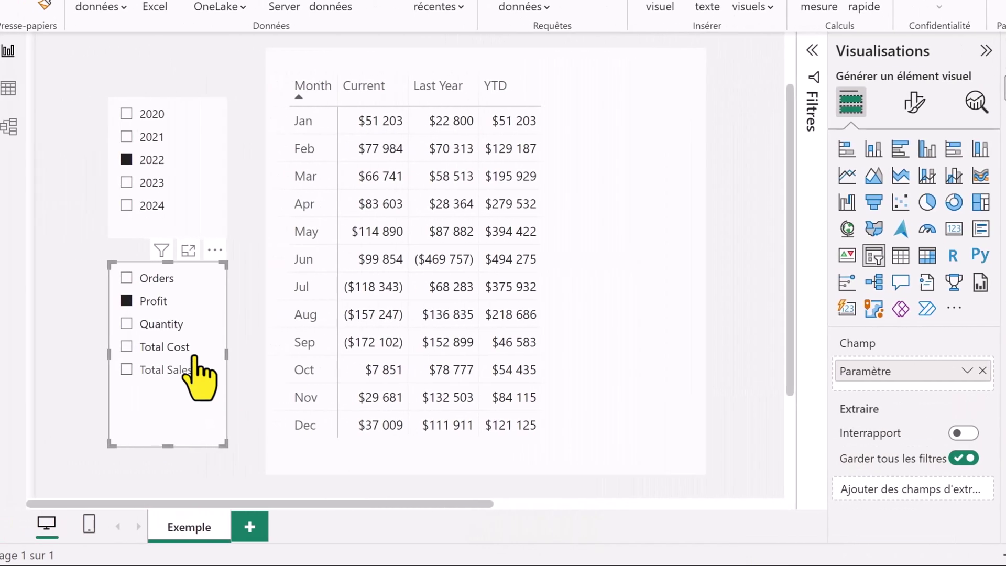
click(175, 321)
click(175, 347)
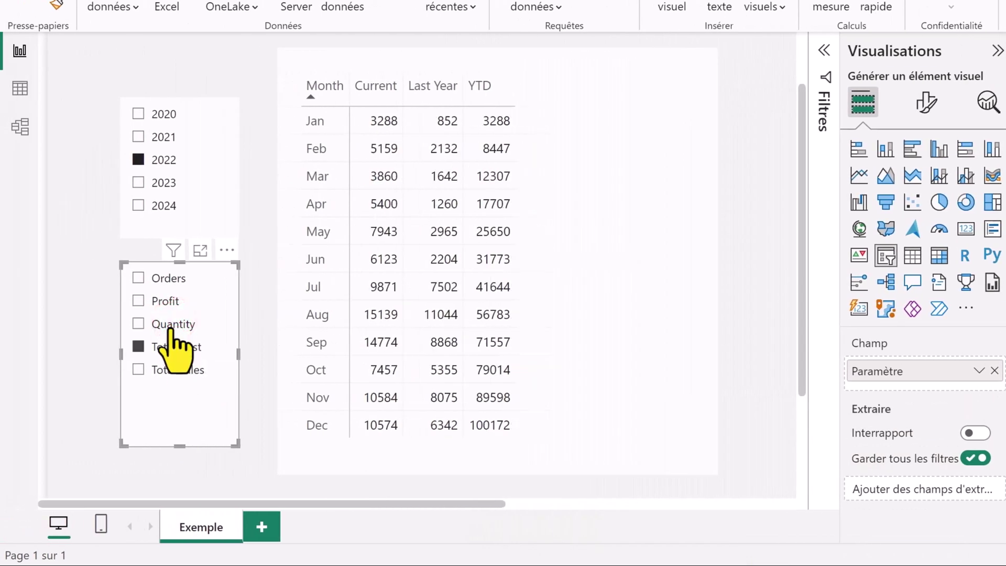
click(173, 322)
click(162, 300)
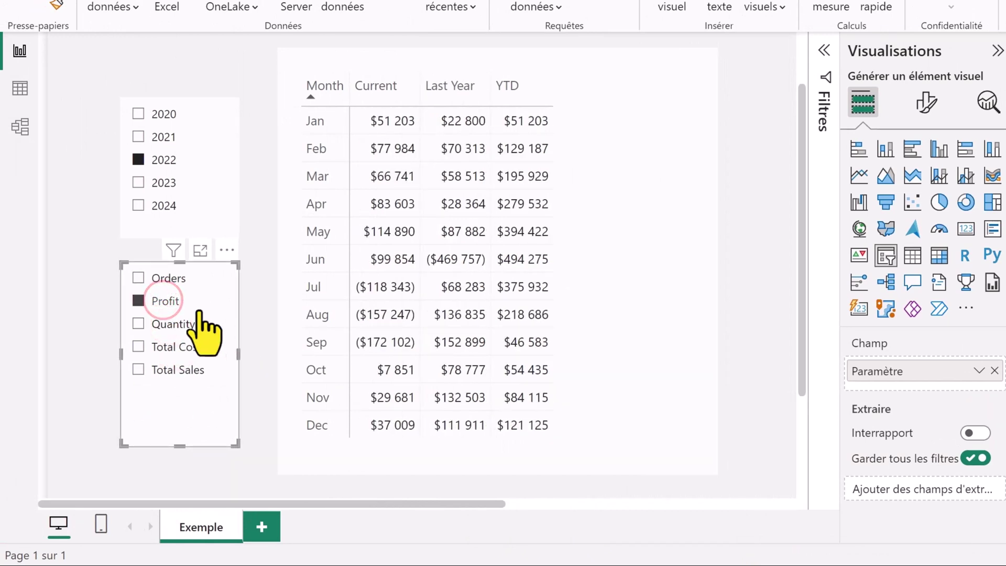
click(622, 420)
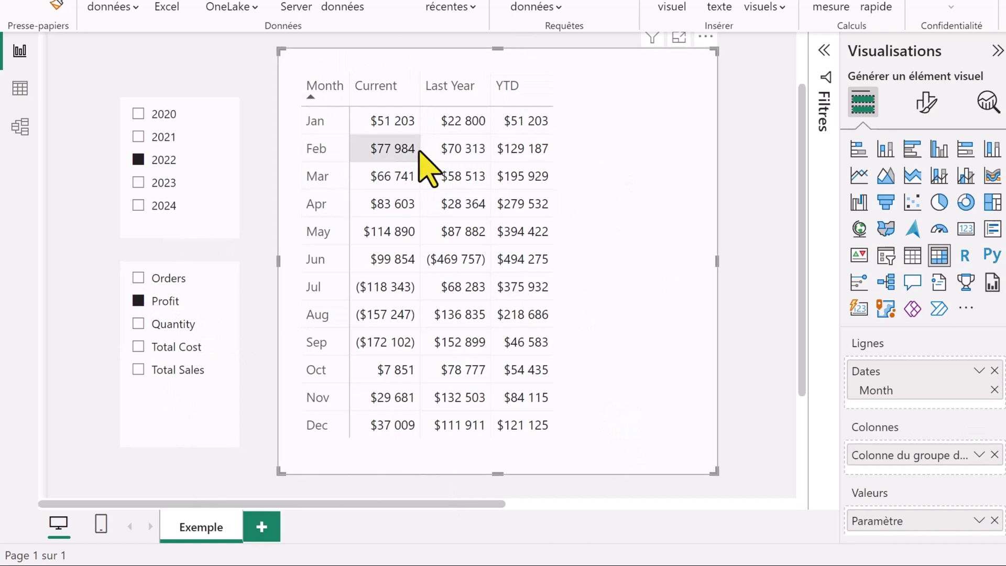
Step: Switch the parameter slicer through Orders, Profit, Quantity and Total Cost, leave it on Total Sales and select the matrix
click(160, 277)
click(156, 303)
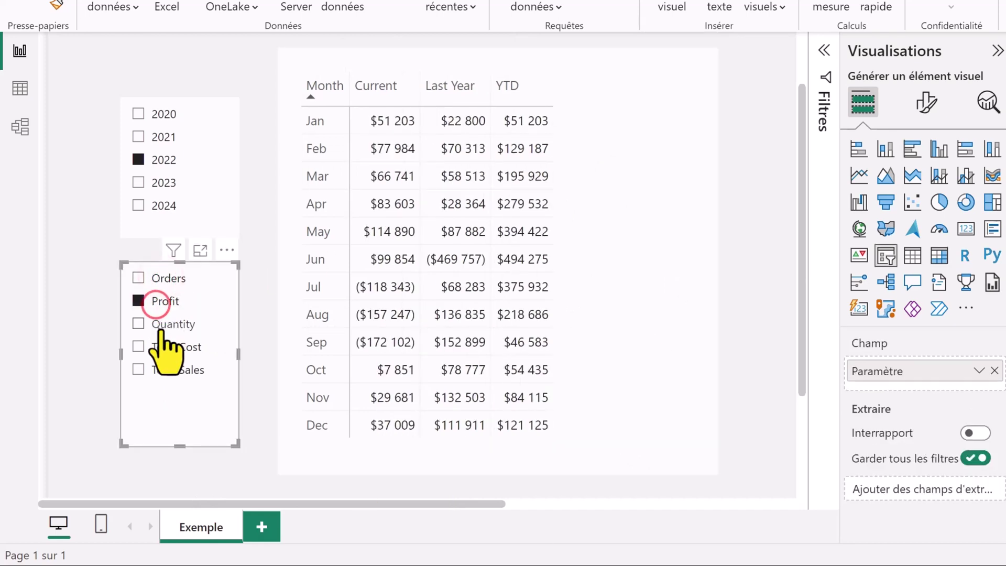
click(157, 324)
click(173, 346)
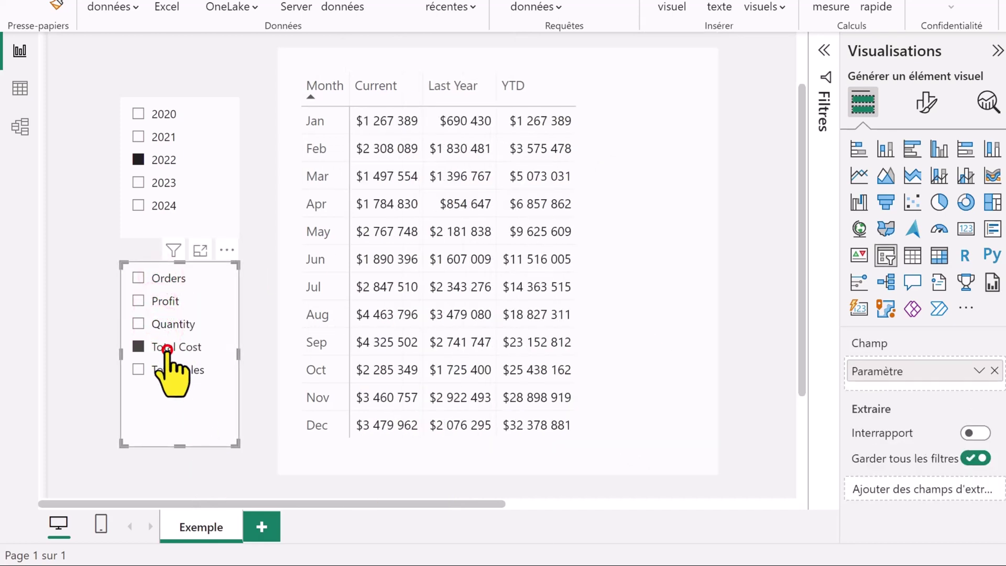
click(157, 369)
click(267, 456)
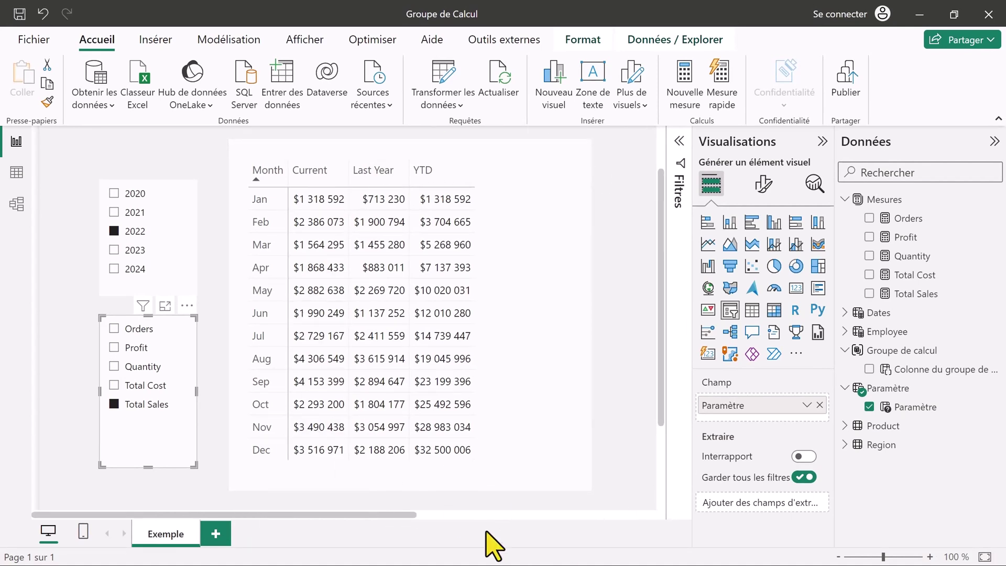
click(526, 477)
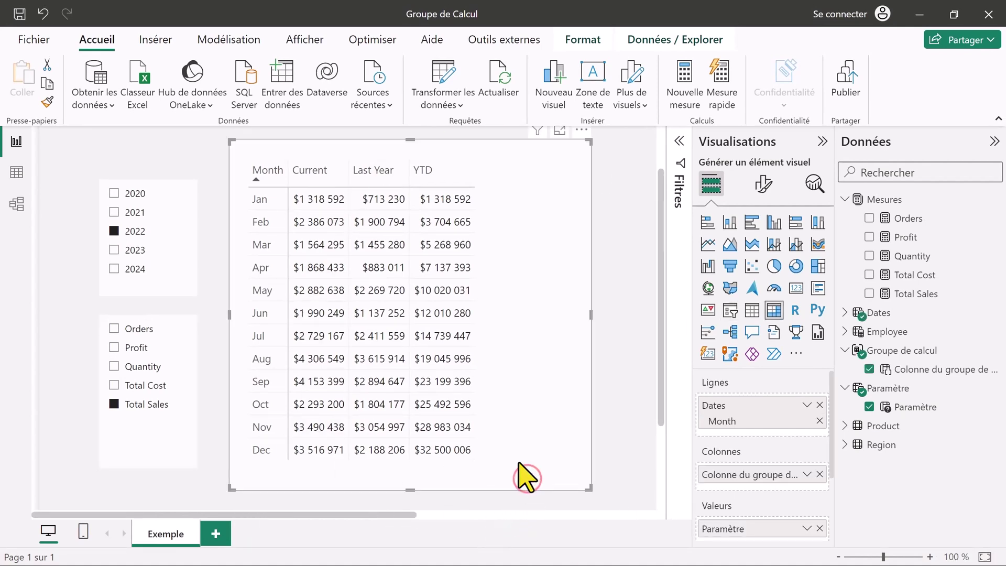